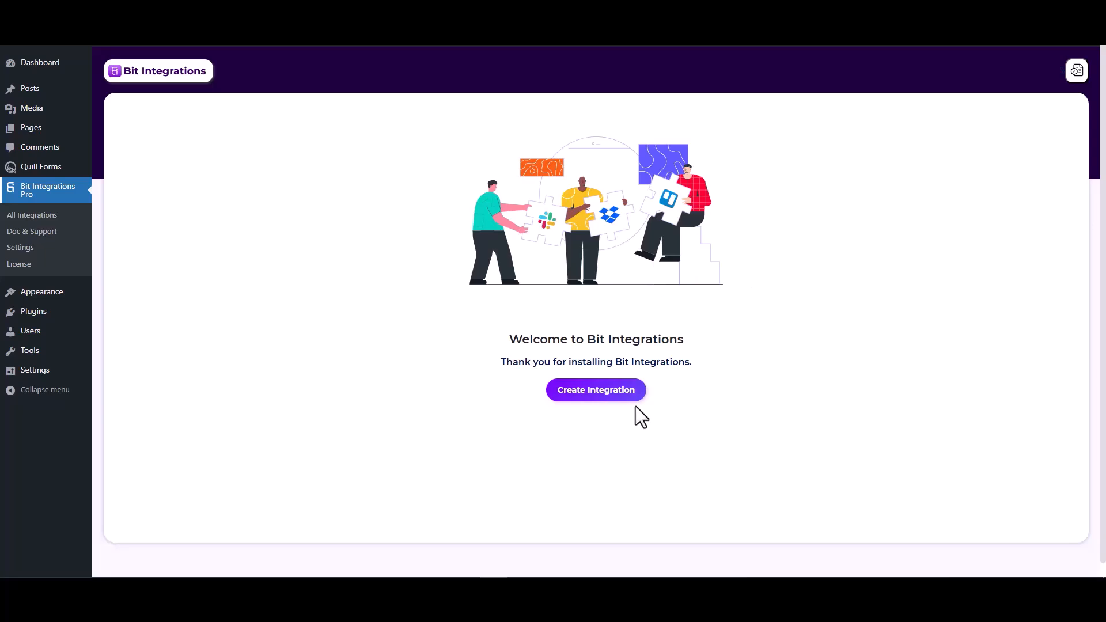
Create a new integration with Quill Forms' Form Submission trigger and start fetching a test submission.
{"action": "left_click", "coordinate": [602, 397]}
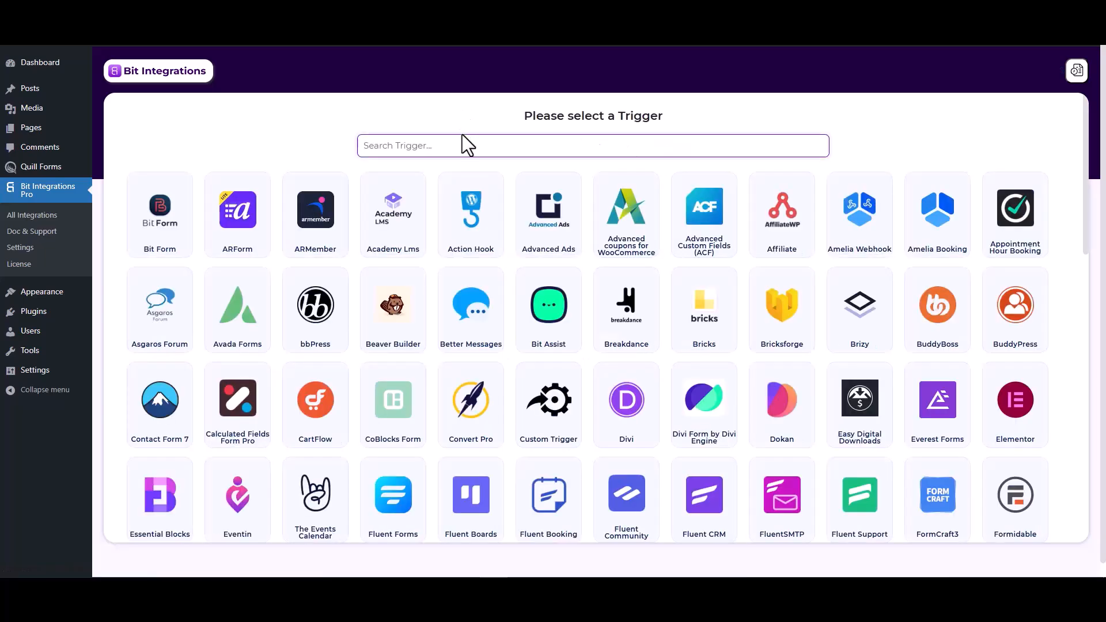
{"action": "type", "text": "qui"}
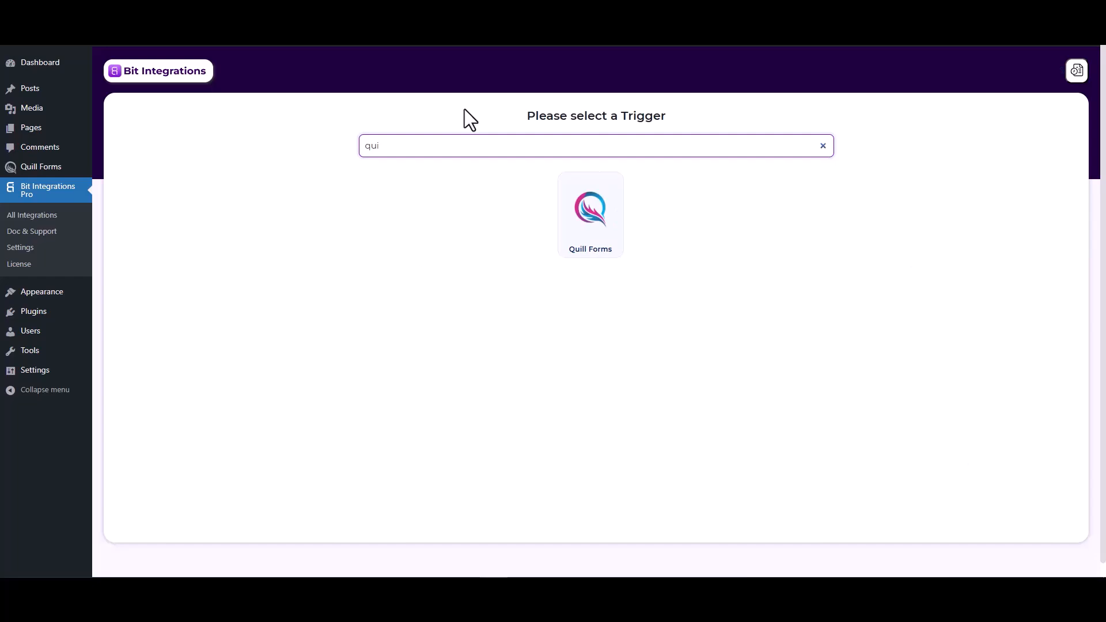
{"action": "left_click", "coordinate": [587, 231]}
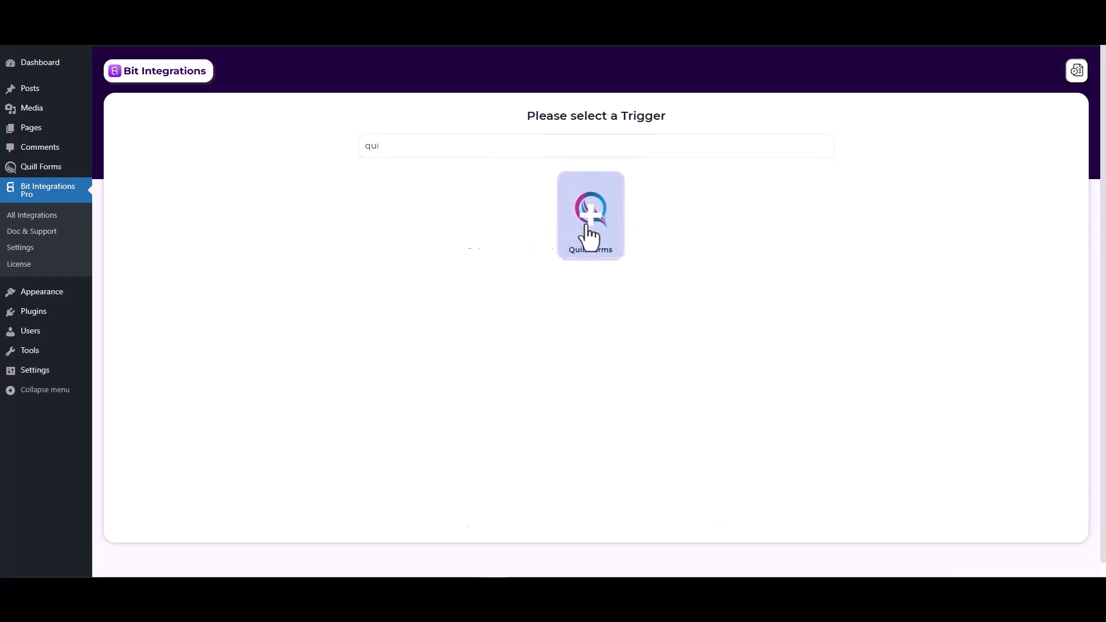
{"action": "left_click", "coordinate": [538, 278]}
{"action": "left_click", "coordinate": [536, 314]}
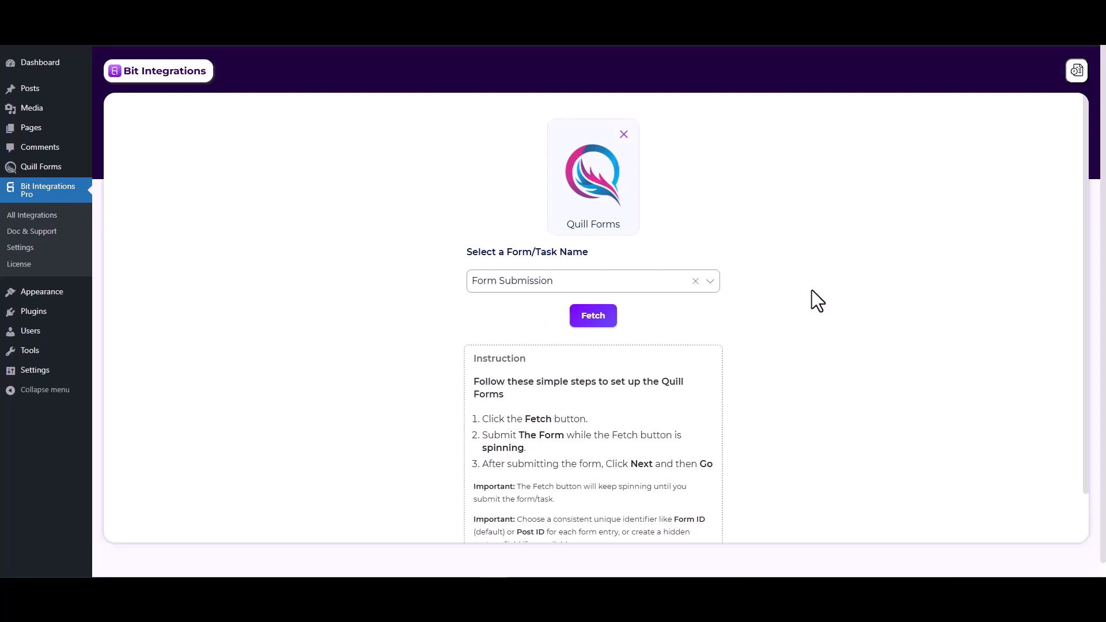
{"action": "left_click", "coordinate": [600, 316]}
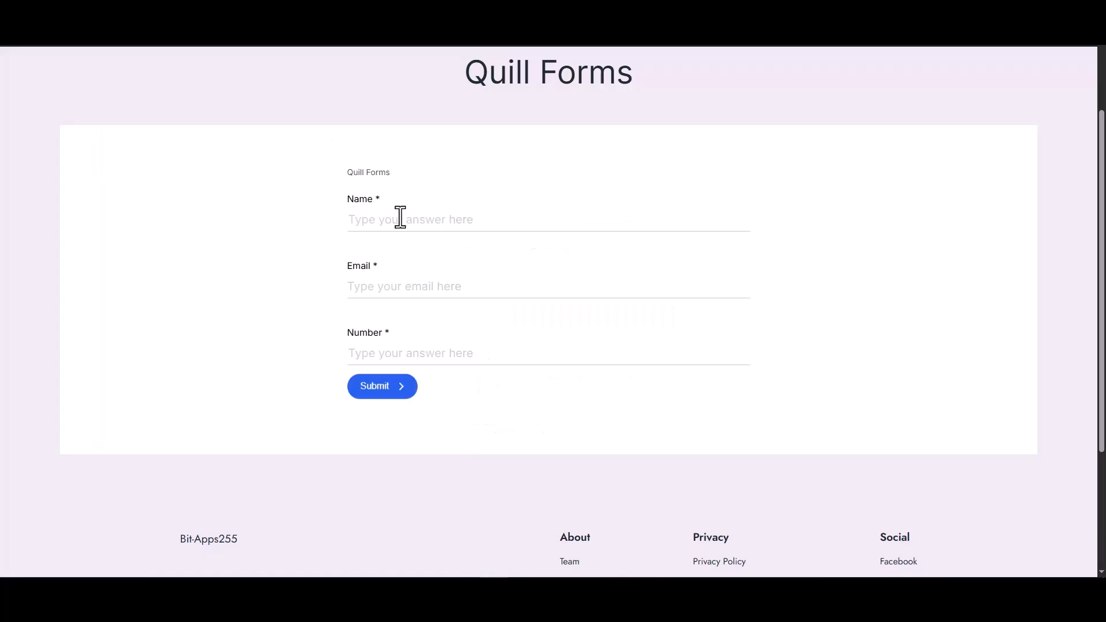
Submit a test Quill Forms entry with name 'test', a test e-mail address and number 123.
{"action": "left_click", "coordinate": [401, 217]}
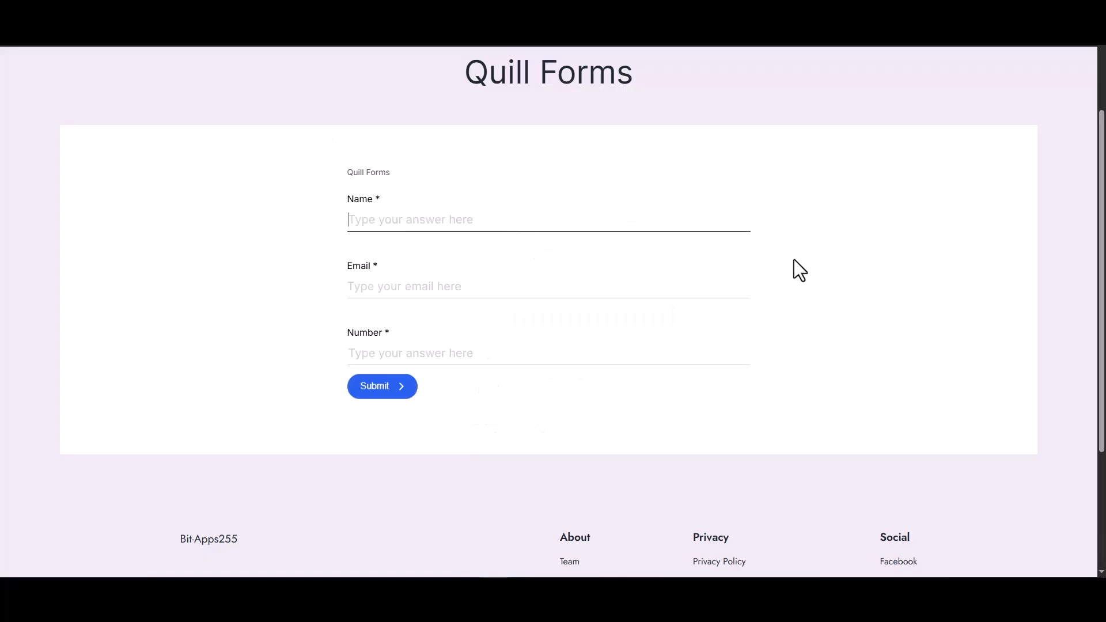
{"action": "type", "text": "test"}
{"action": "left_click", "coordinate": [736, 290]}
{"action": "type", "text": "test@gmail.com"}
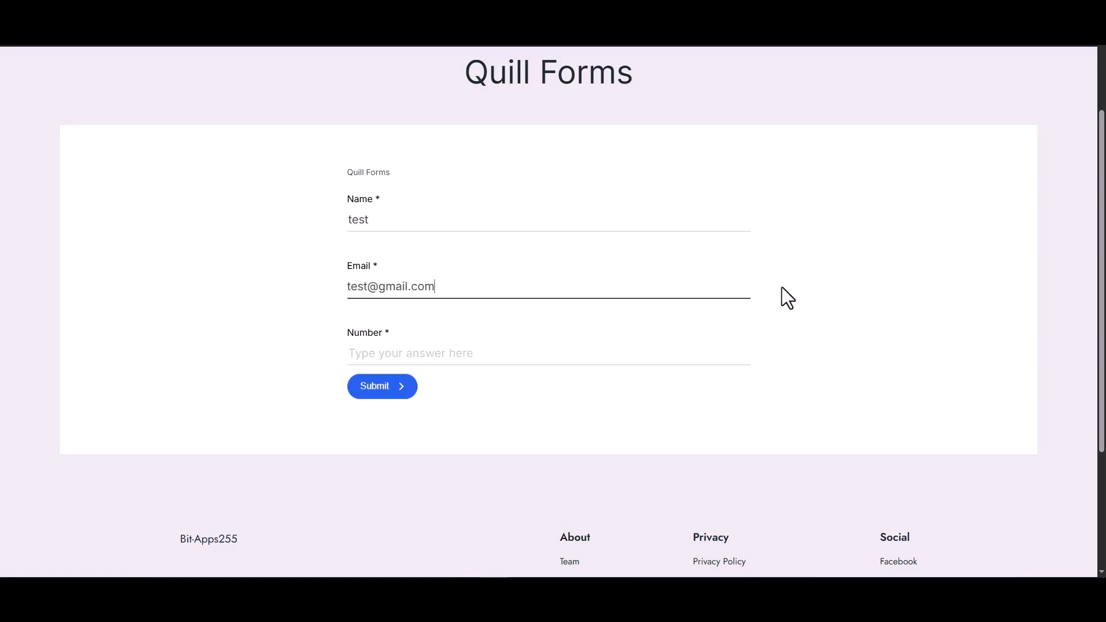
{"action": "left_click", "coordinate": [624, 356]}
{"action": "type", "text": "1234"}
{"action": "left_click", "coordinate": [377, 388]}
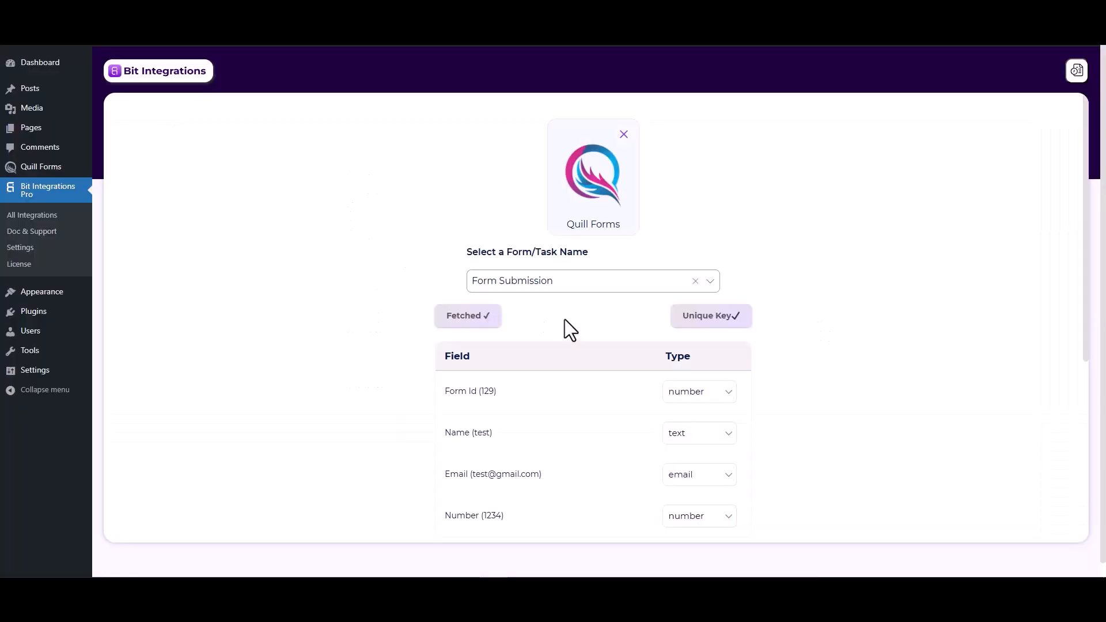
Pick N8n as the integration's action and place the cursor in its empty Link field.
{"action": "scroll", "coordinate": [623, 461], "scroll_direction": "down", "scroll_amount": 2}
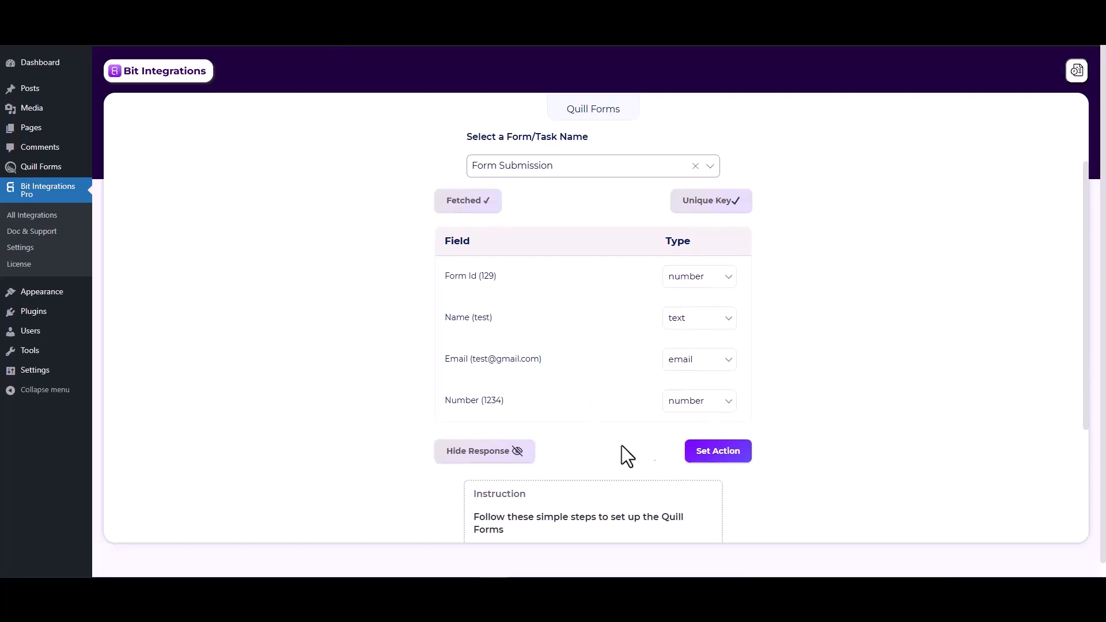
{"action": "left_click", "coordinate": [701, 457]}
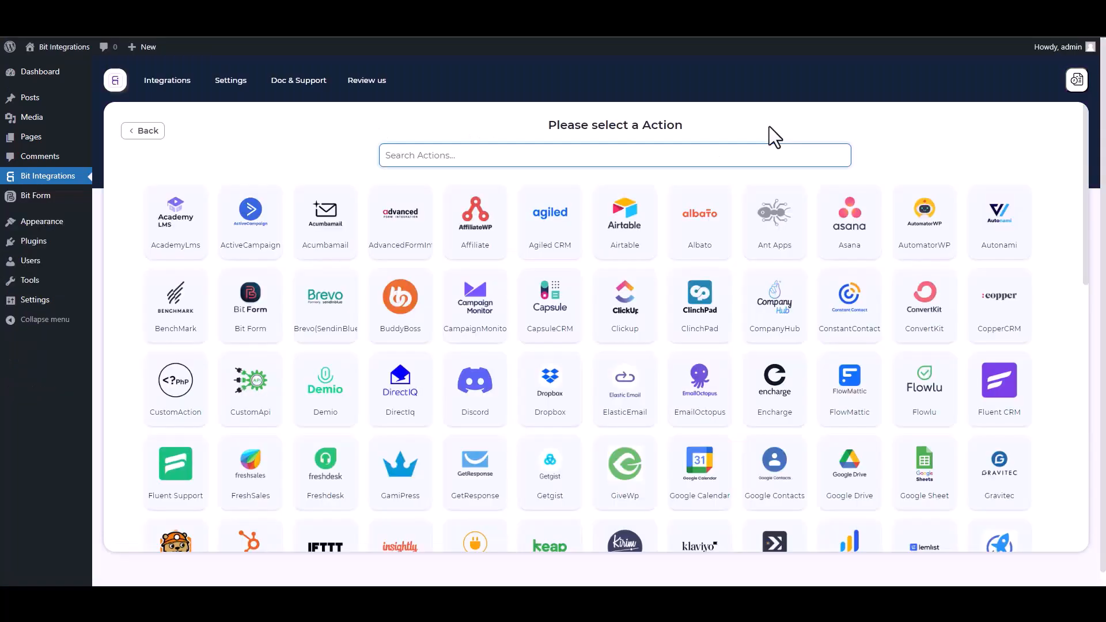
{"action": "type", "text": "n8"}
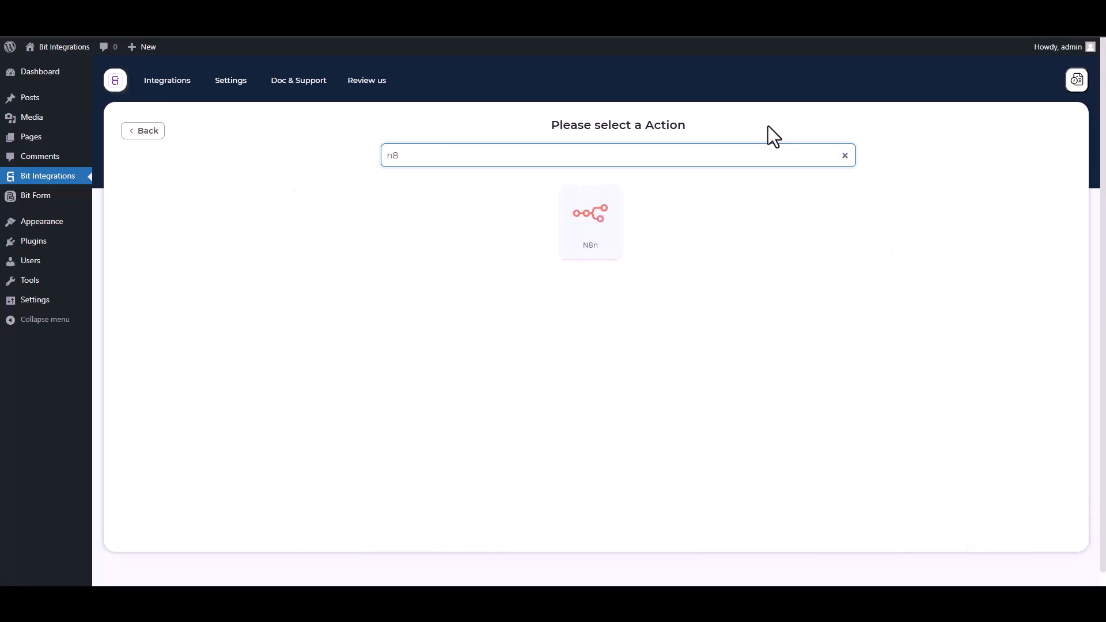
{"action": "left_click", "coordinate": [599, 241]}
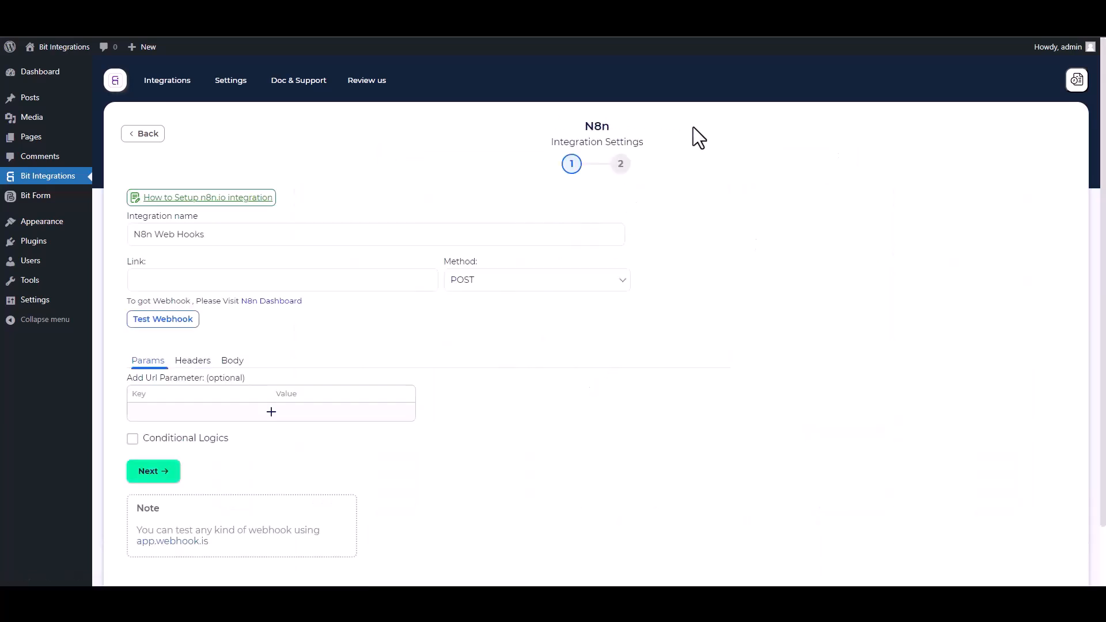
{"action": "left_click", "coordinate": [277, 277]}
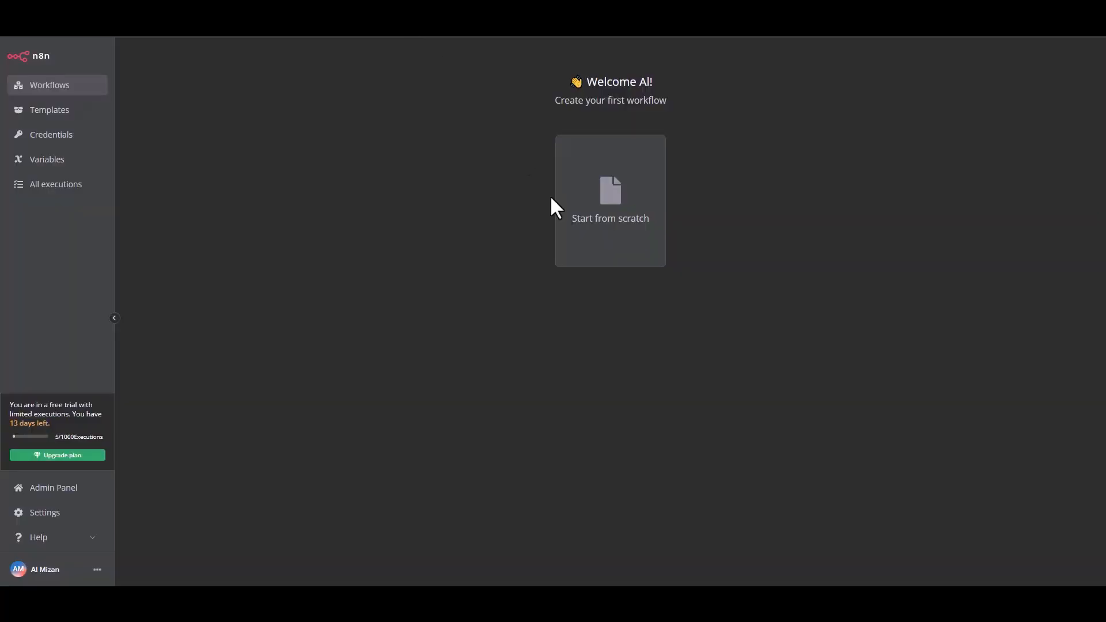
Start a new n8n workflow from scratch and name it 'Bit Integrations'.
{"action": "left_click", "coordinate": [610, 235]}
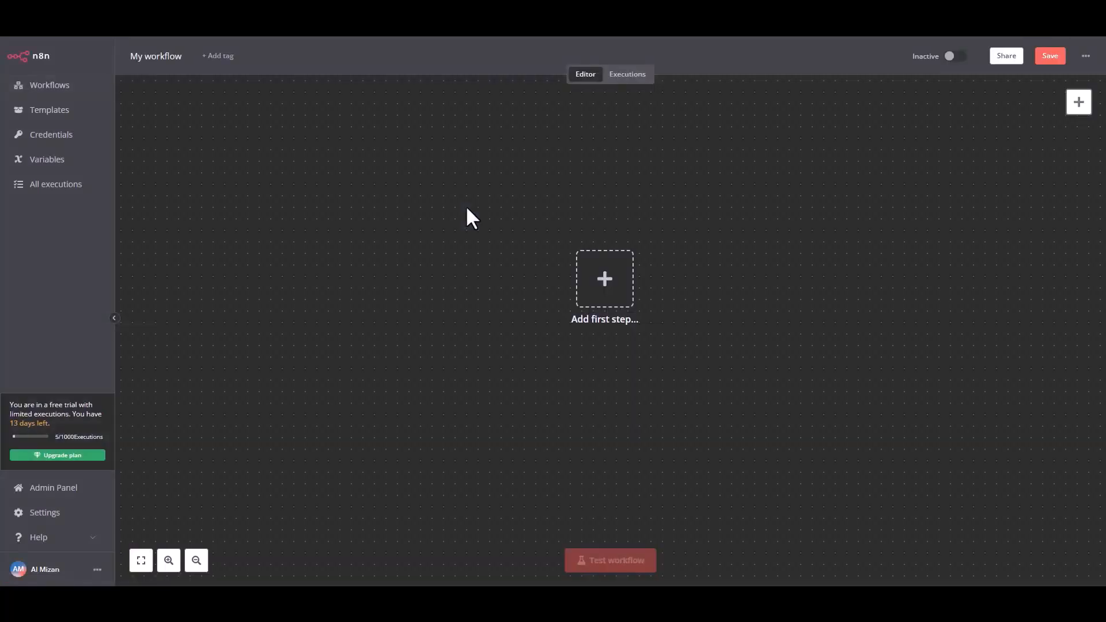
{"action": "double_click", "coordinate": [162, 56]}
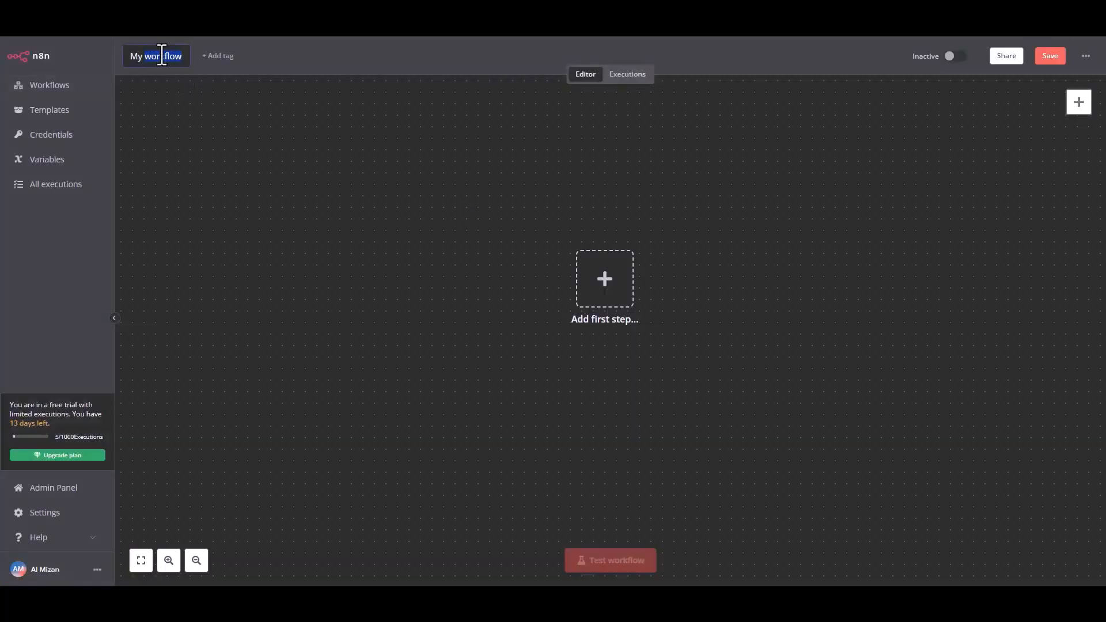
{"action": "type", "text": "B"}
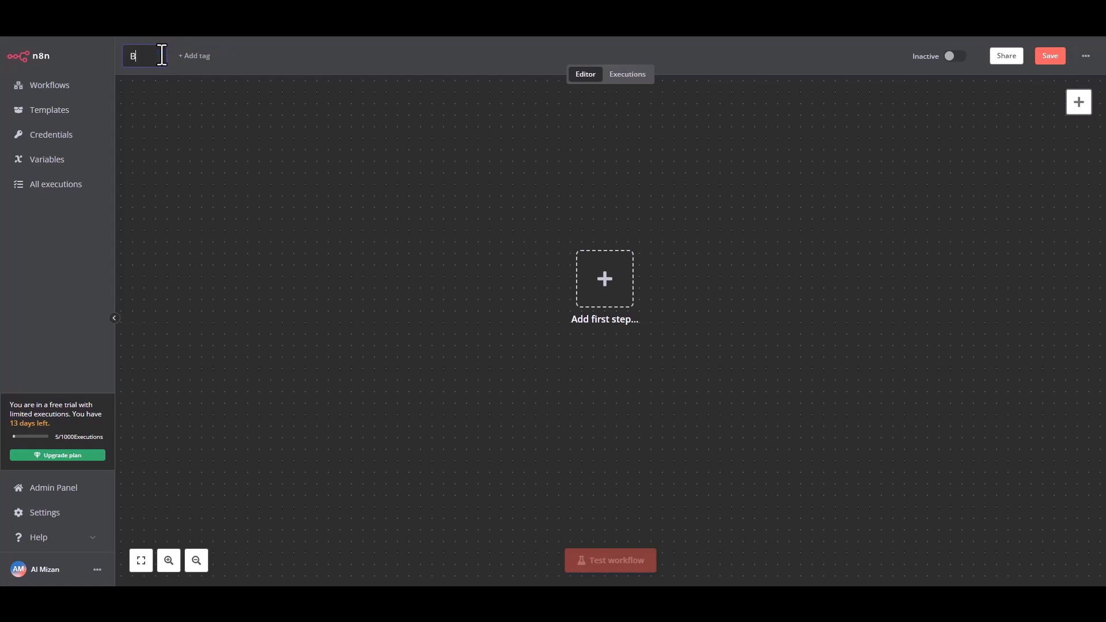
{"action": "type", "text": "it Integrations"}
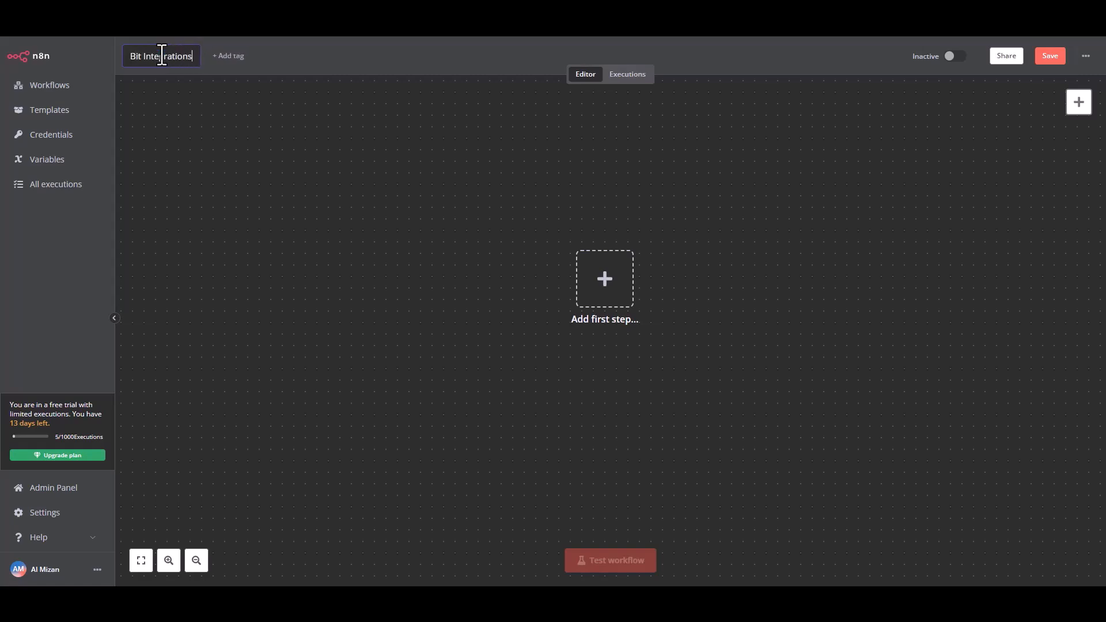
{"action": "left_click", "coordinate": [295, 128]}
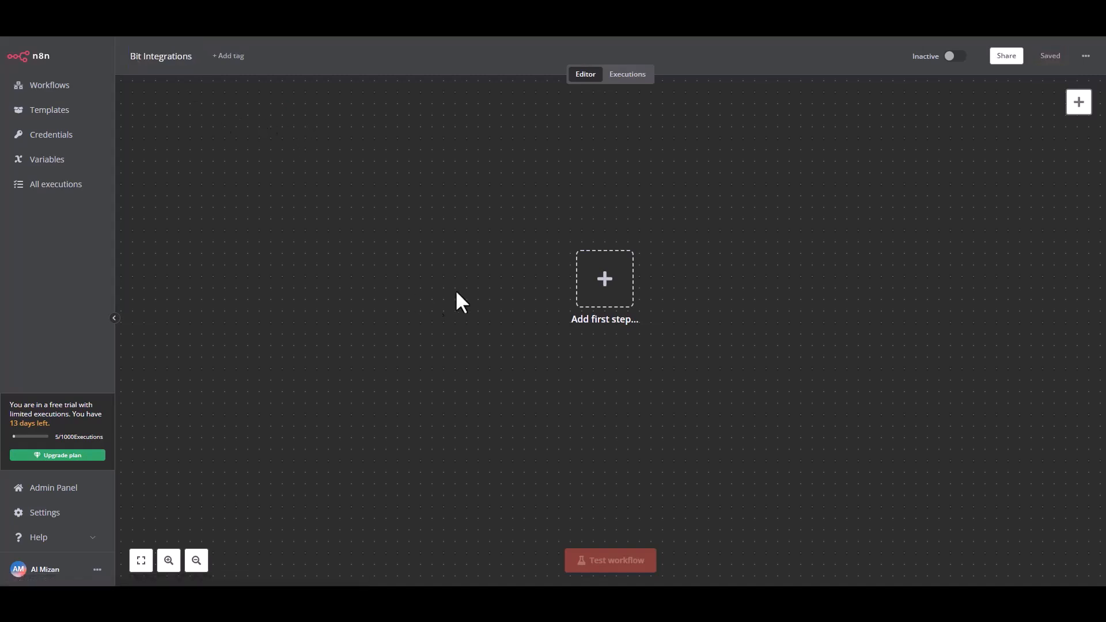
Add an On webhook call trigger, copy its Test URL and listen for a test event.
{"action": "left_click", "coordinate": [611, 299]}
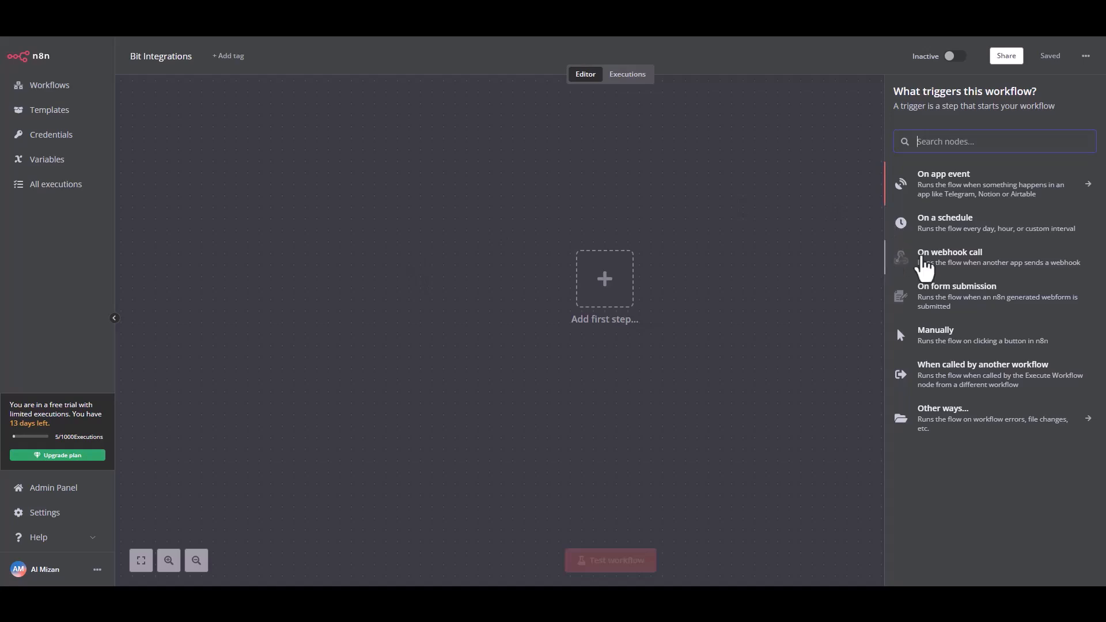
{"action": "left_click", "coordinate": [954, 257]}
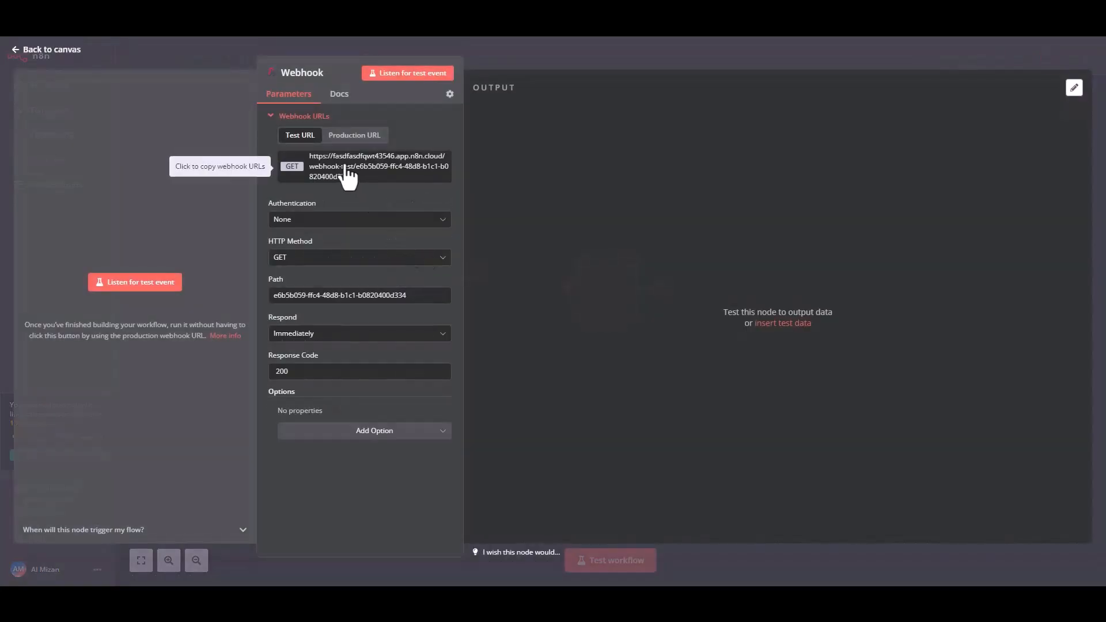
{"action": "left_click", "coordinate": [345, 168]}
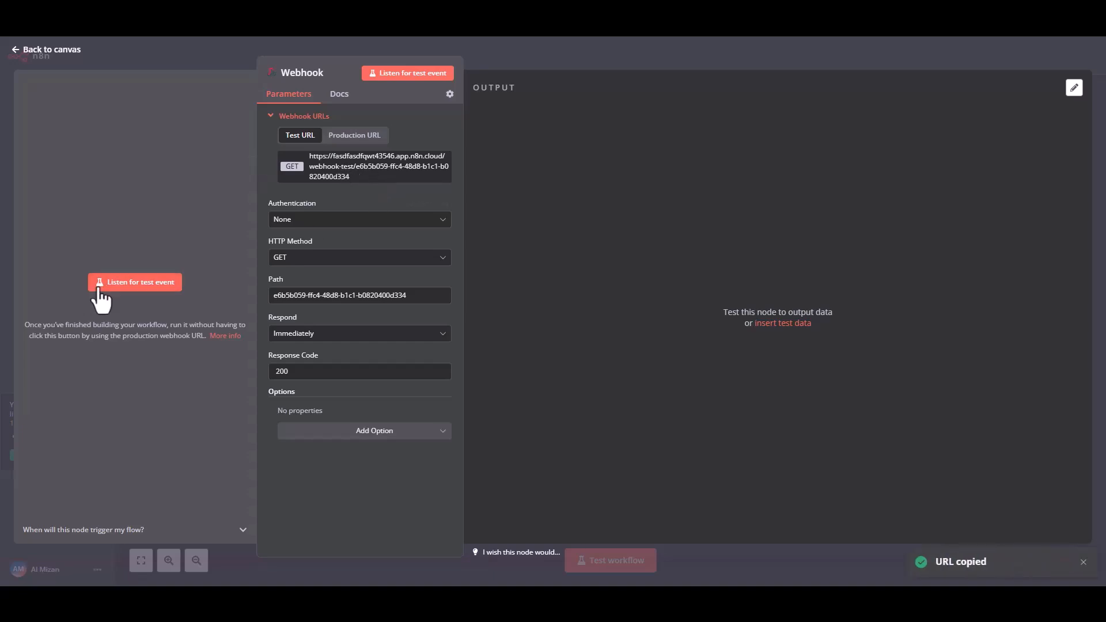
{"action": "left_click", "coordinate": [127, 283]}
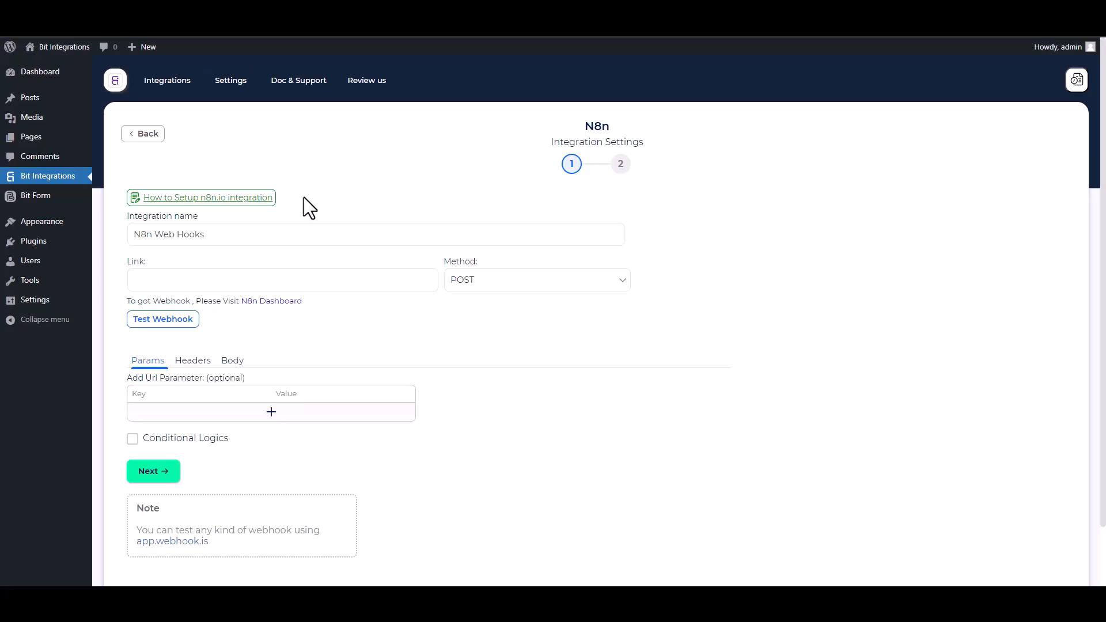
Paste the n8n webhook test URL as the Link and set the Method to GET.
{"action": "left_click", "coordinate": [265, 283]}
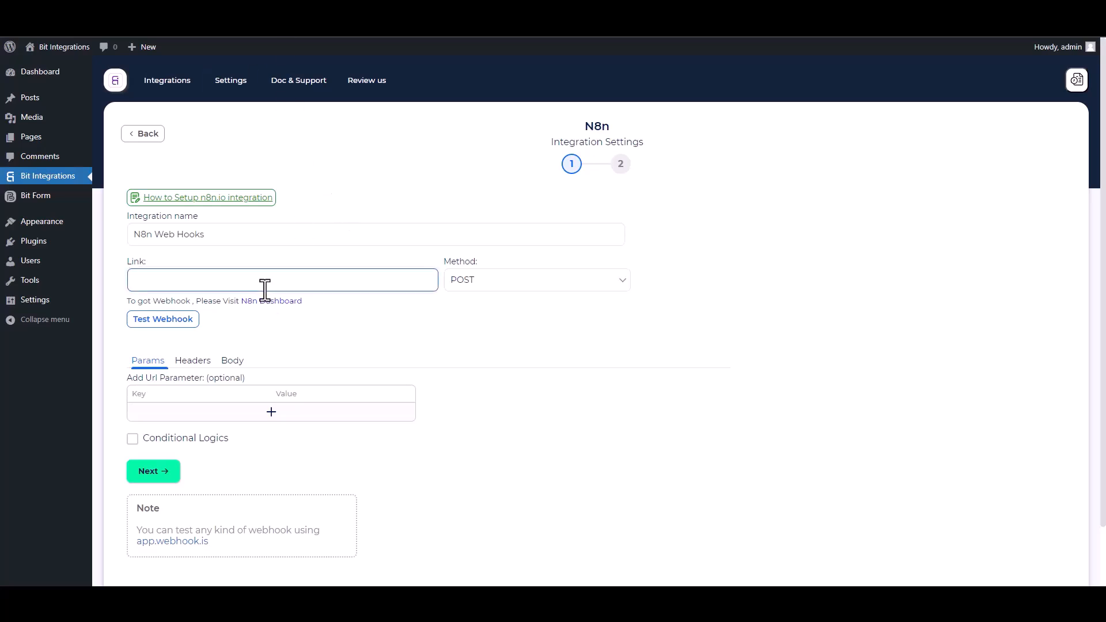
{"action": "key", "text": "ctrl+v"}
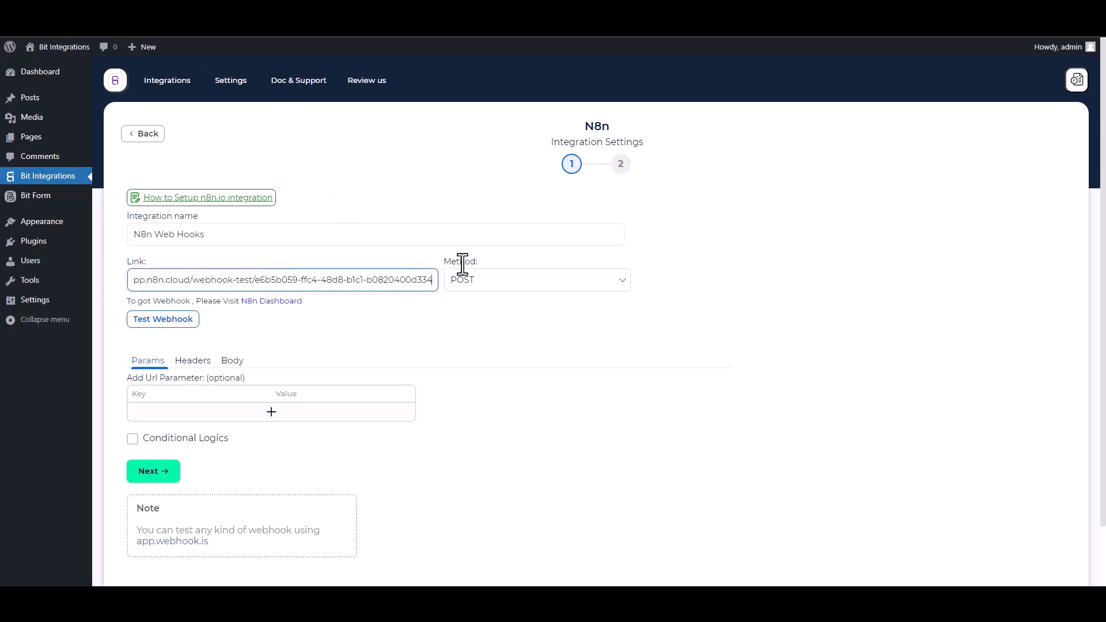
{"action": "left_click", "coordinate": [489, 288]}
{"action": "left_click", "coordinate": [461, 299]}
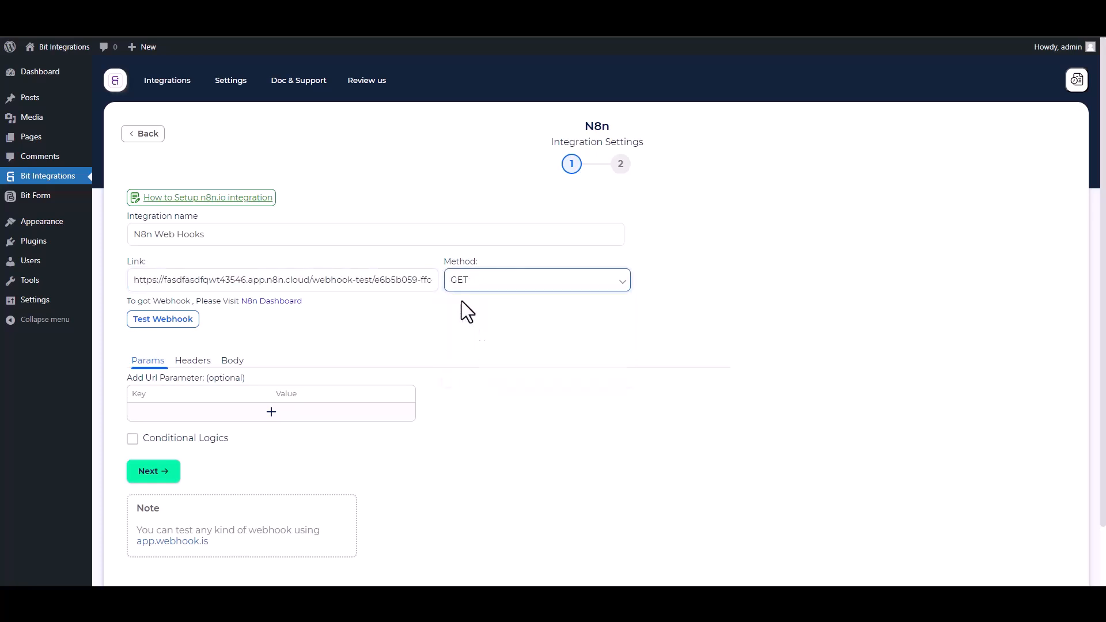
Add two URL parameters mapped to the form's Name and Email fields, renaming their keys.
{"action": "scroll", "coordinate": [329, 340], "scroll_direction": "down", "scroll_amount": 1}
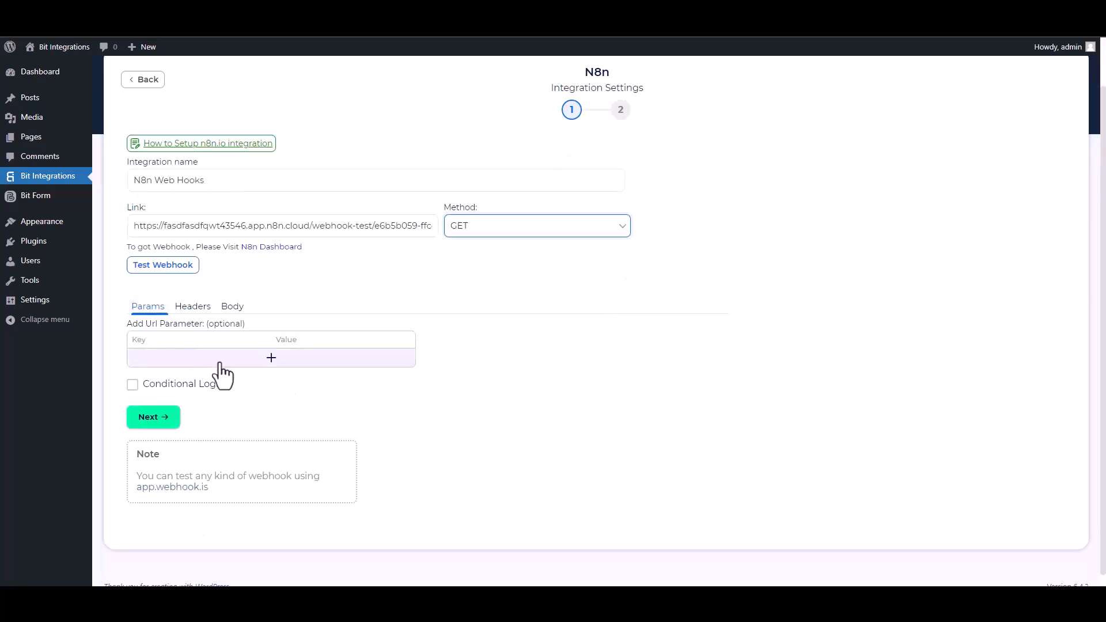
{"action": "left_click", "coordinate": [263, 361]}
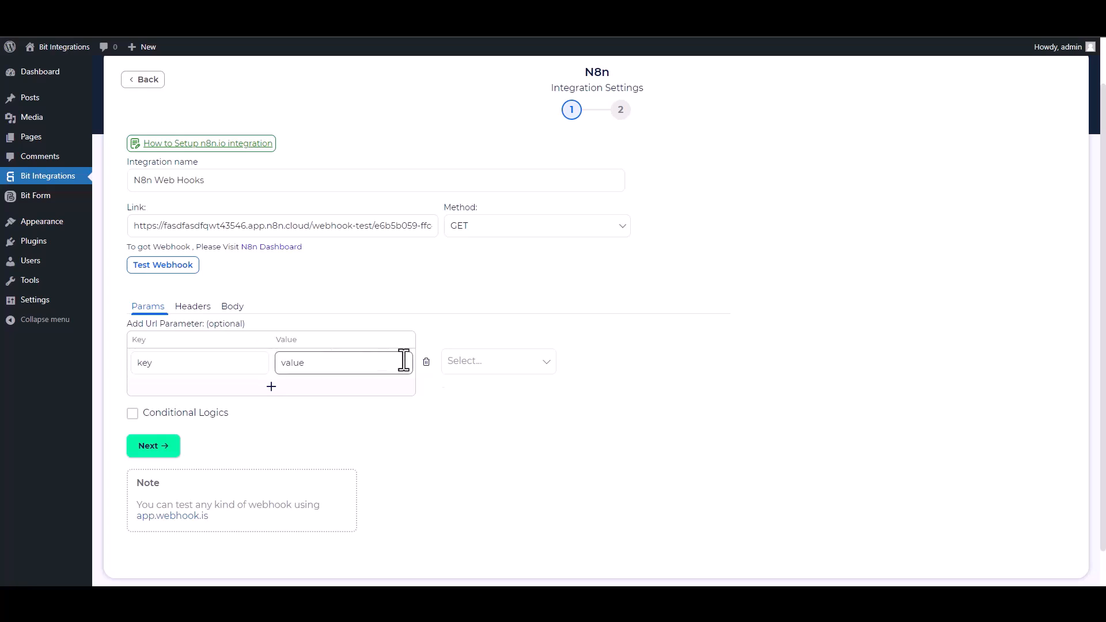
{"action": "left_click", "coordinate": [474, 361]}
{"action": "left_click", "coordinate": [472, 394]}
{"action": "double_click", "coordinate": [177, 363]}
{"action": "type", "text": "Name"}
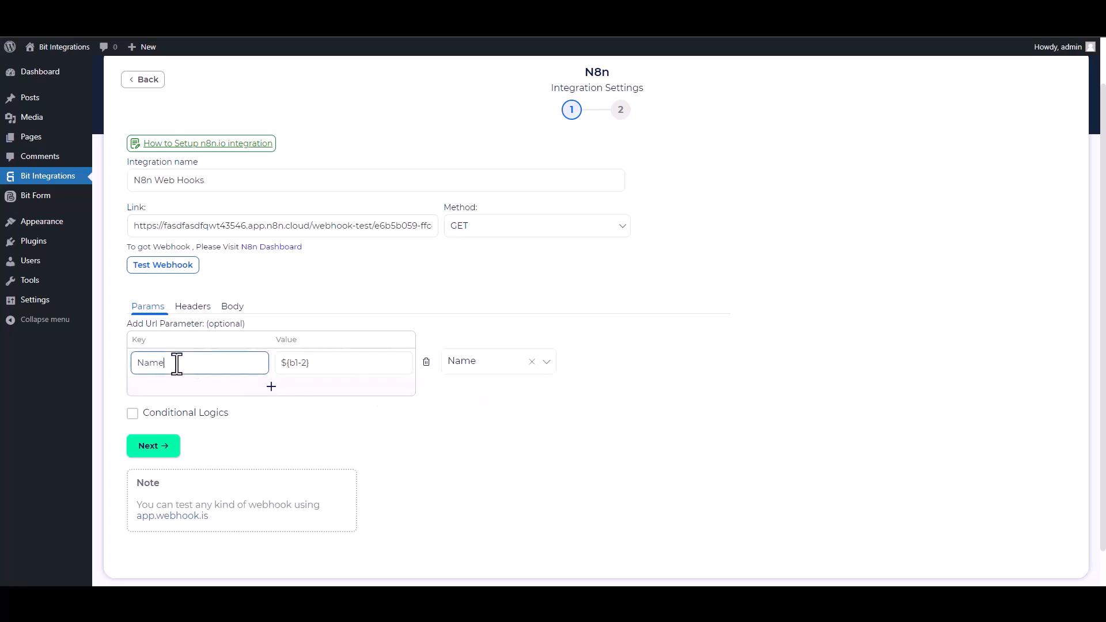
{"action": "left_click", "coordinate": [268, 387]}
{"action": "left_click", "coordinate": [461, 394]}
{"action": "left_click", "coordinate": [462, 439]}
{"action": "double_click", "coordinate": [190, 391]}
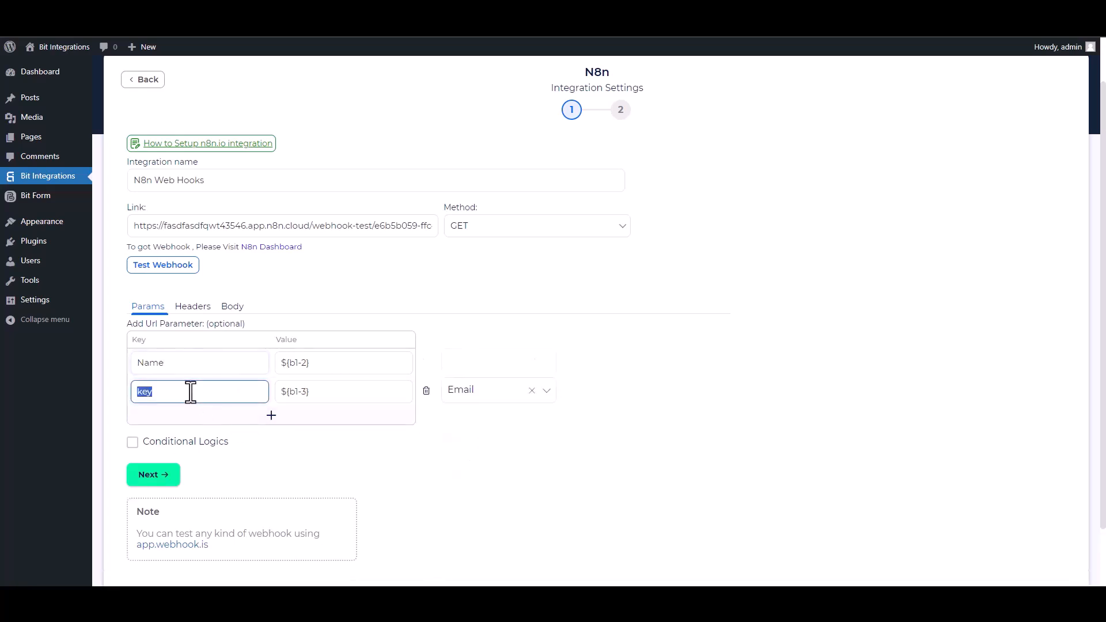
{"action": "type", "text": "Email"}
Finish the Email parameter key and switch conditional logic on, then back off.
{"action": "left_click", "coordinate": [268, 440]}
{"action": "left_click", "coordinate": [272, 451]}
{"action": "scroll", "coordinate": [438, 387], "scroll_direction": "down", "scroll_amount": 2}
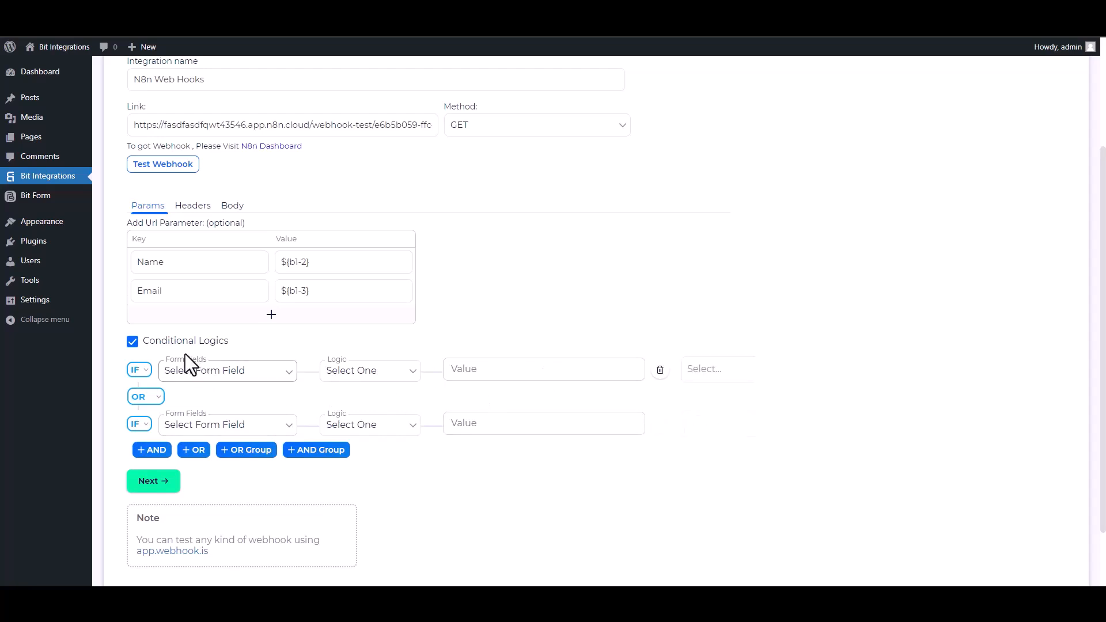
{"action": "left_click", "coordinate": [133, 342]}
{"action": "scroll", "coordinate": [135, 352], "scroll_direction": "up", "scroll_amount": 2}
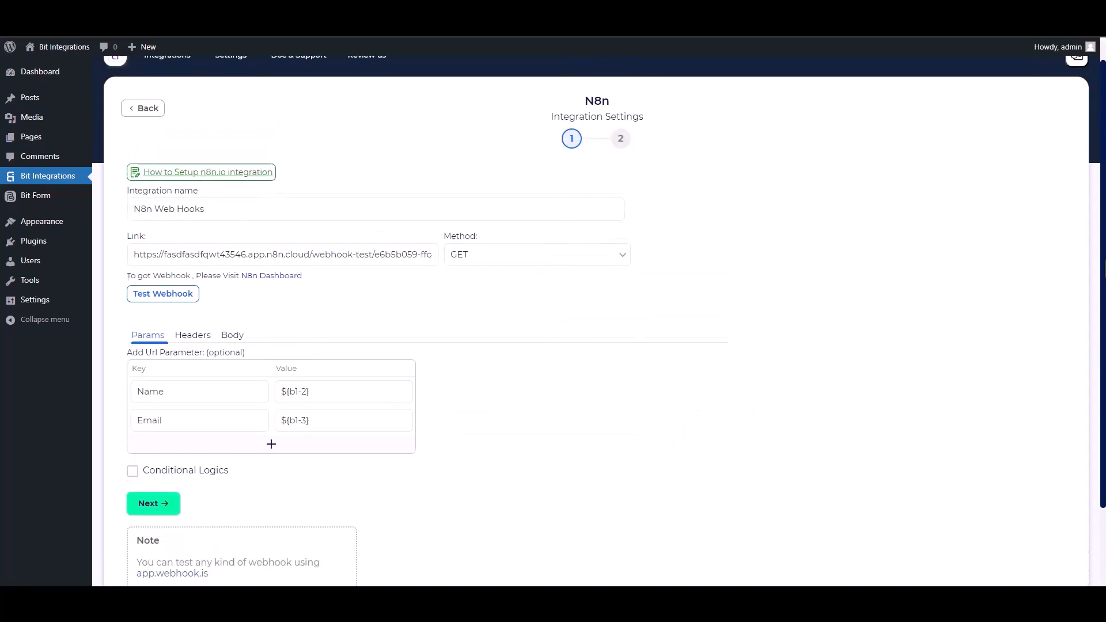
Send a test request to the n8n webhook, then finish and save the integration.
{"action": "left_click", "coordinate": [180, 305]}
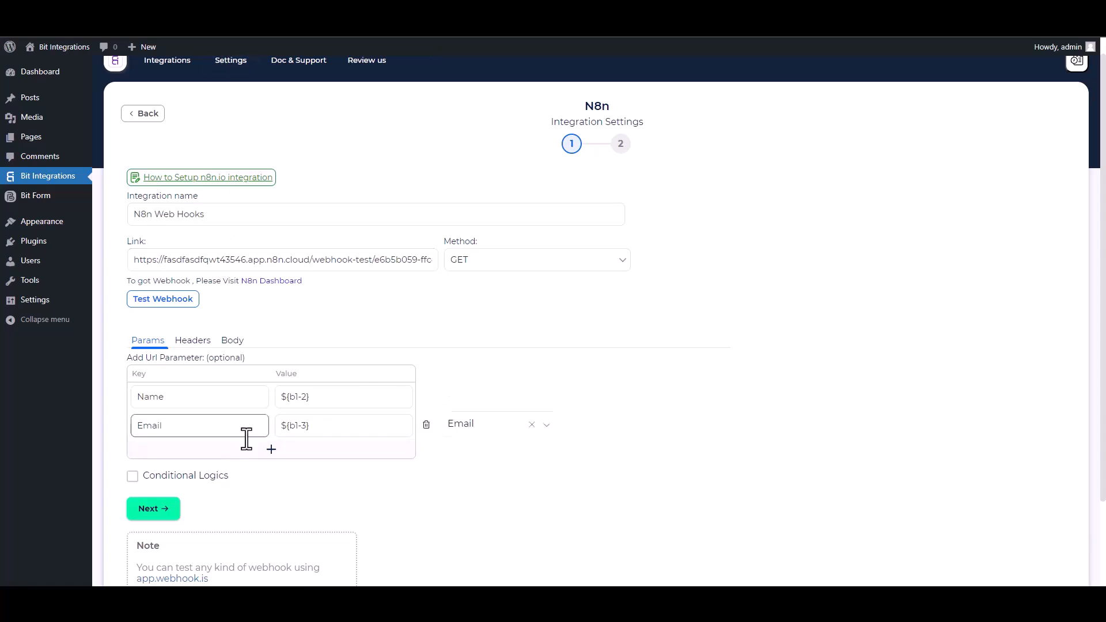
{"action": "left_click", "coordinate": [173, 508]}
{"action": "left_click", "coordinate": [610, 237]}
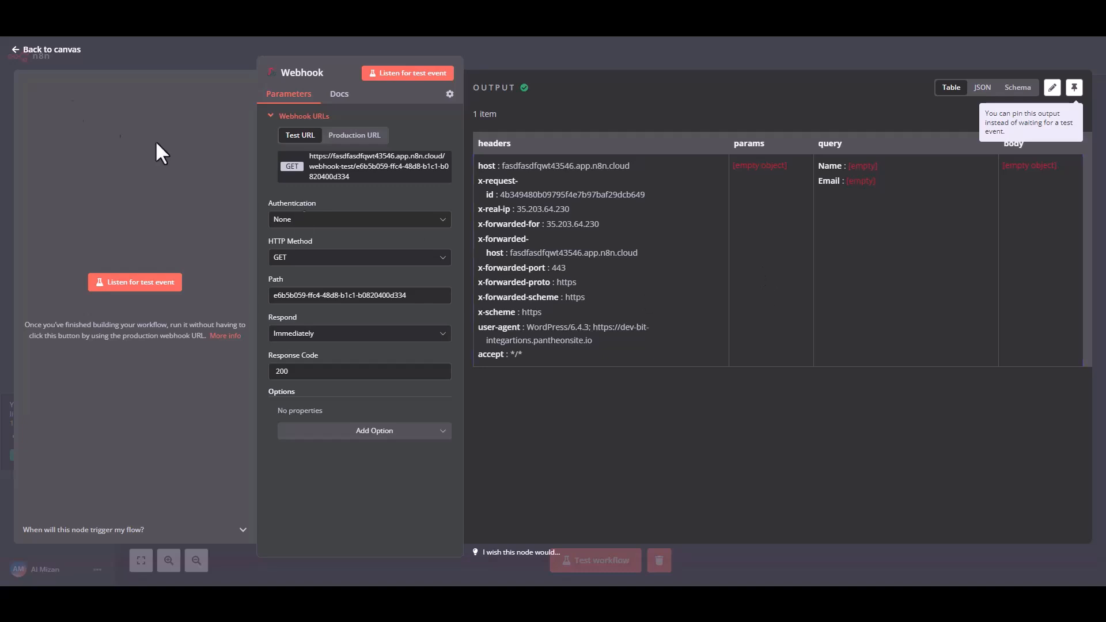
Return to the n8n canvas and run the Webhook step so it listens for a new event.
{"action": "left_click", "coordinate": [32, 52]}
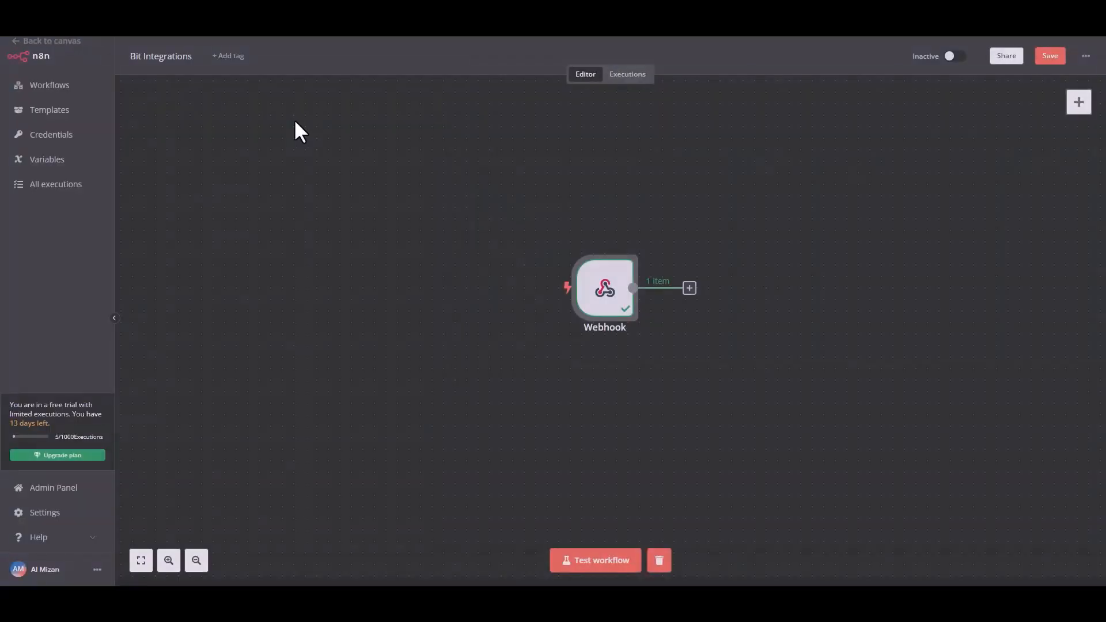
{"action": "mouse_move", "coordinate": [622, 284]}
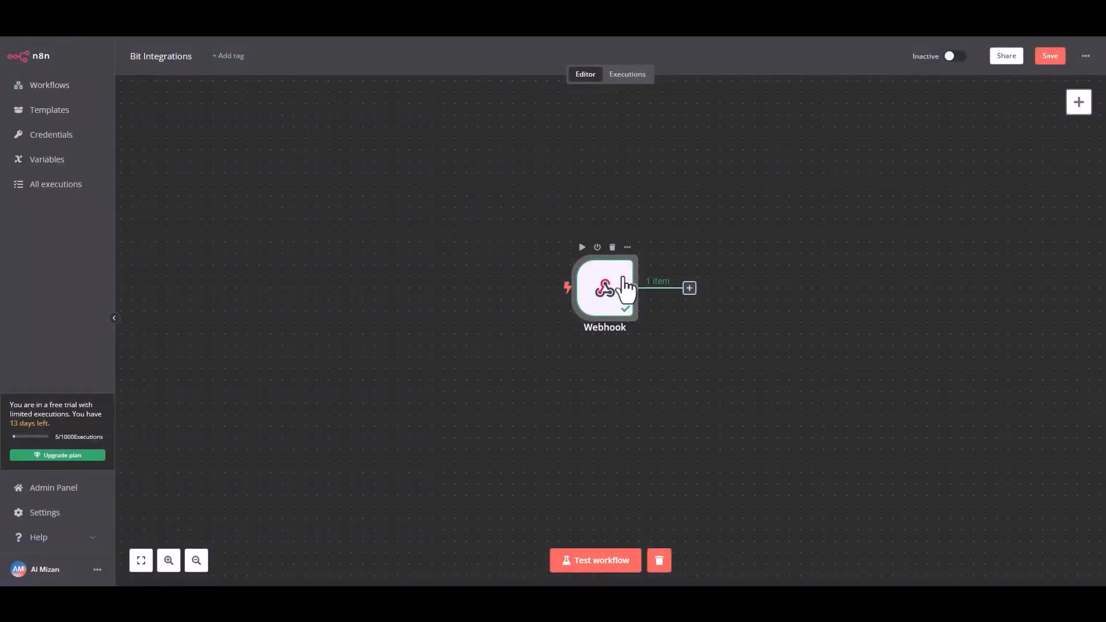
{"action": "left_click", "coordinate": [582, 248]}
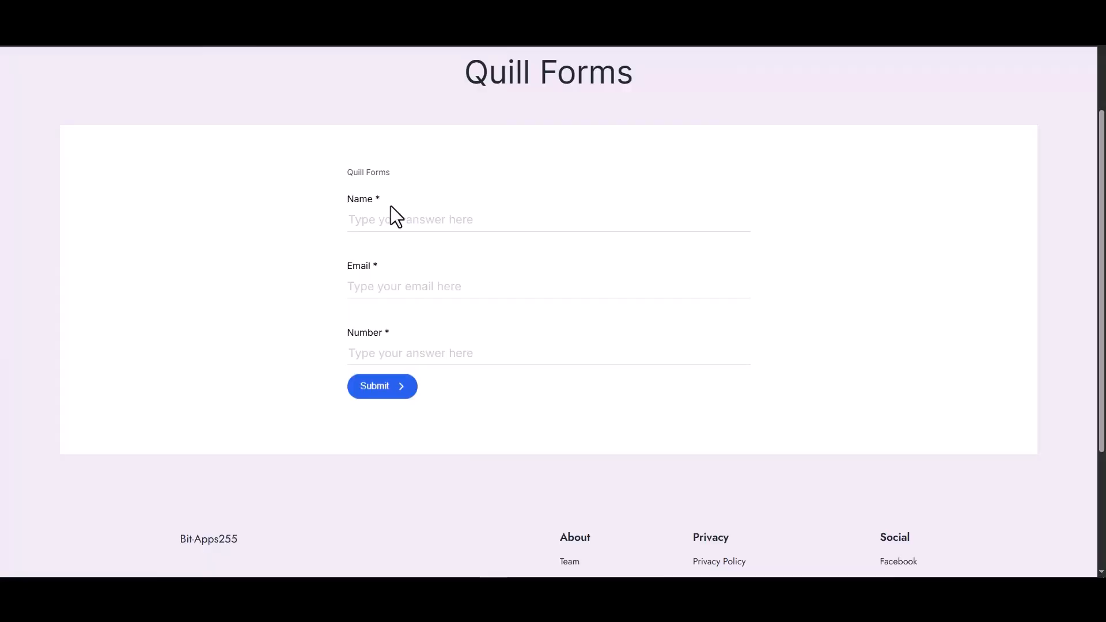
Submit a second Quill Forms entry with name 'test', a test e-mail address and number 1234.
{"action": "left_click", "coordinate": [398, 218]}
{"action": "type", "text": "test"}
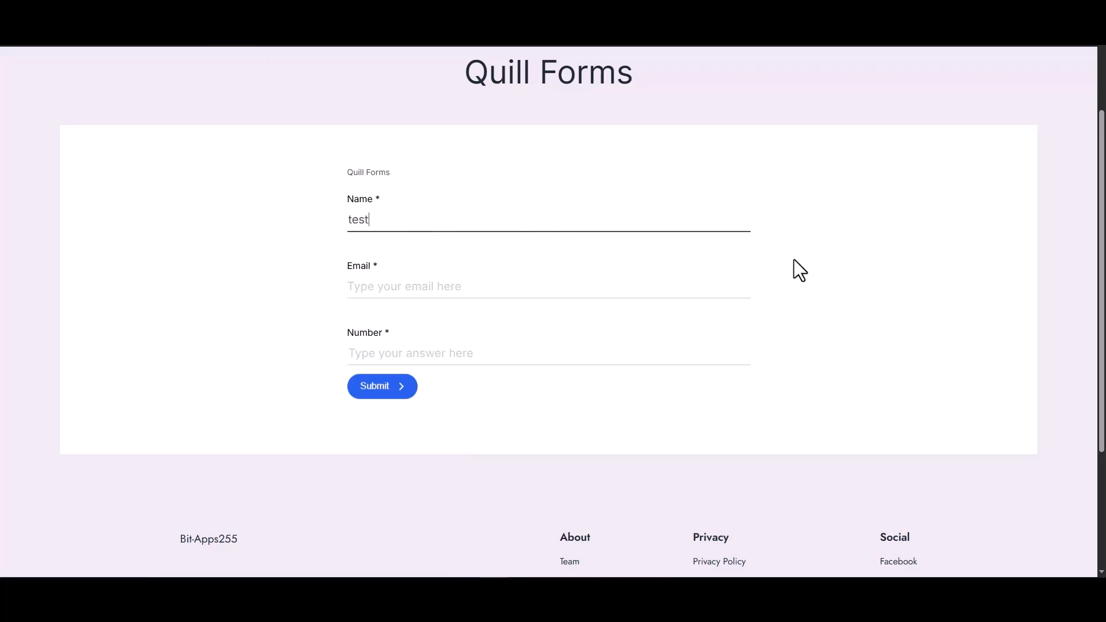
{"action": "key", "text": "Tab"}
{"action": "type", "text": "test@gmail.com"}
{"action": "left_click", "coordinate": [718, 349]}
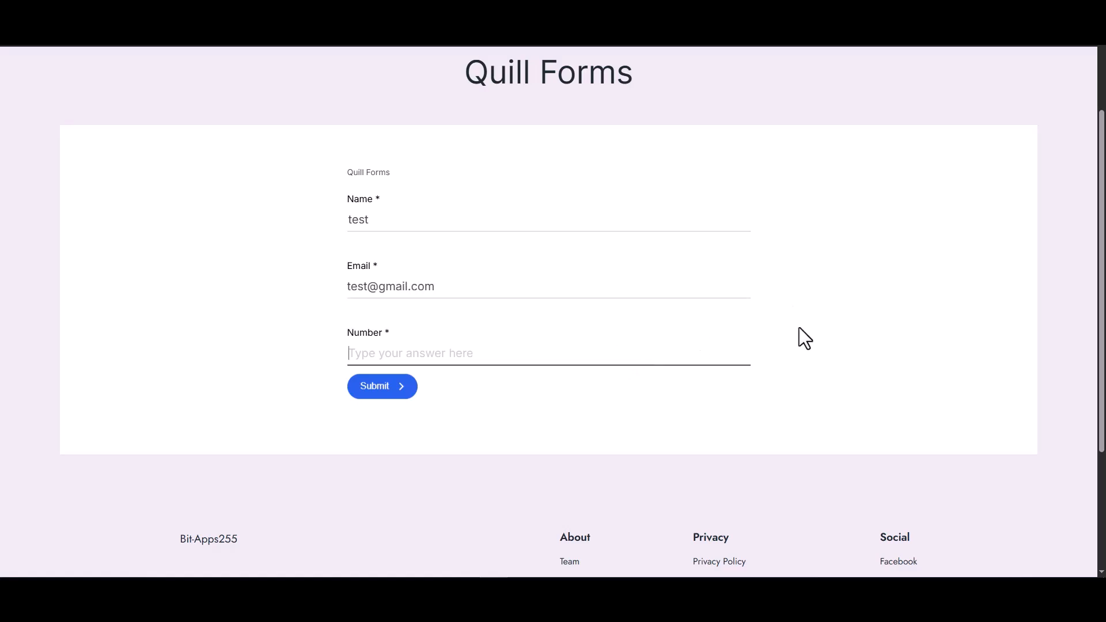
{"action": "type", "text": "1234"}
{"action": "left_click", "coordinate": [368, 389]}
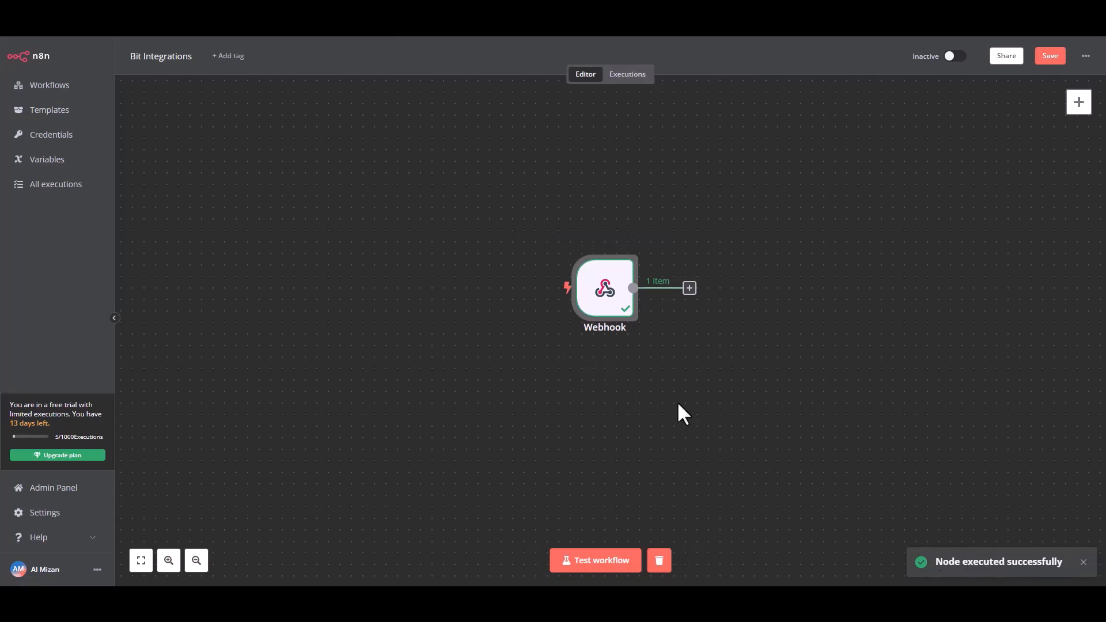
Add a MailerLite 'Create a subscriber' node after the Webhook and open its settings.
{"action": "left_click", "coordinate": [689, 288]}
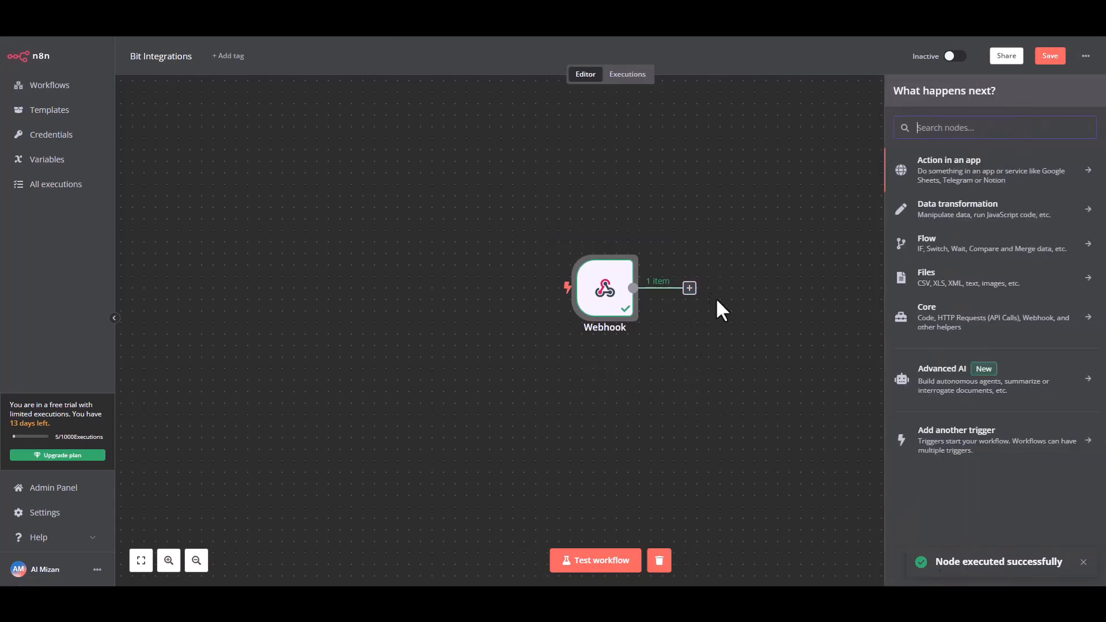
{"action": "left_click", "coordinate": [974, 175]}
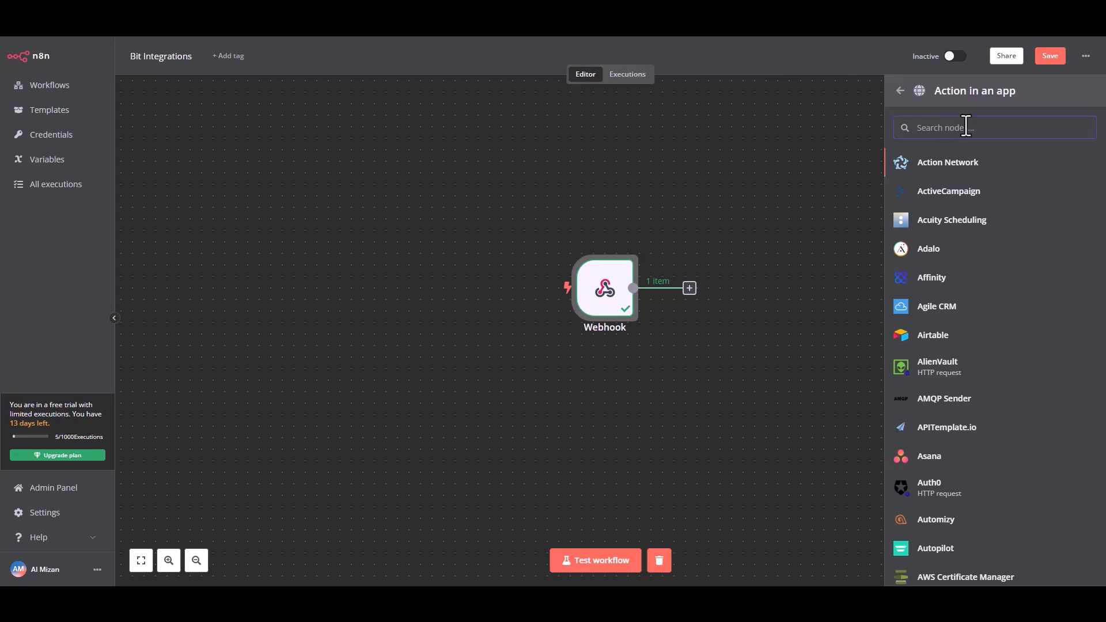
{"action": "type", "text": "mailer"}
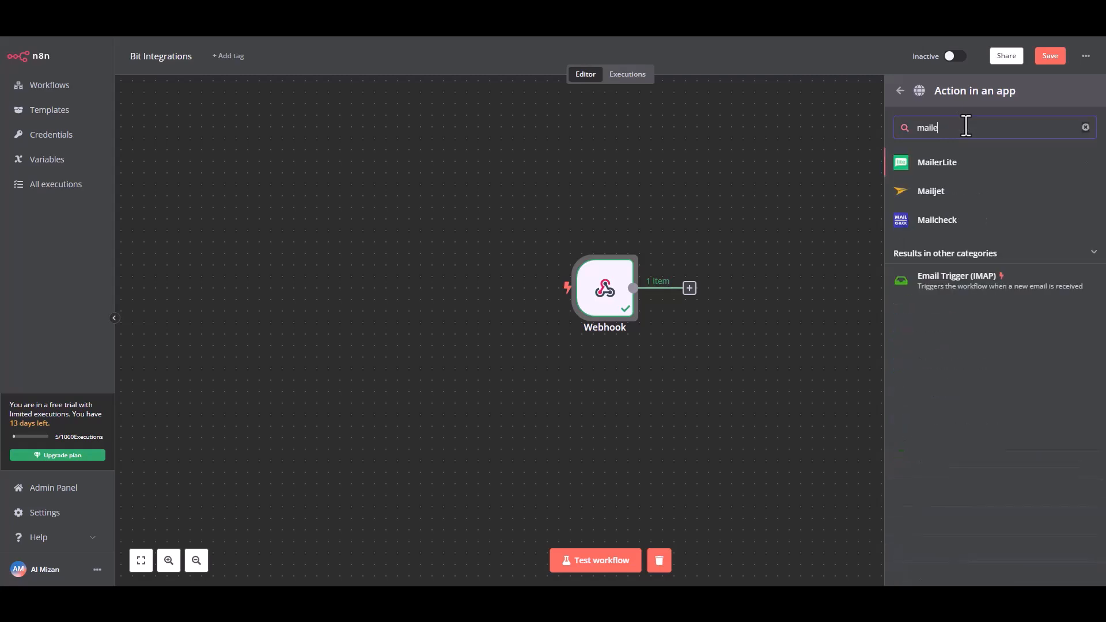
{"action": "left_click", "coordinate": [959, 166]}
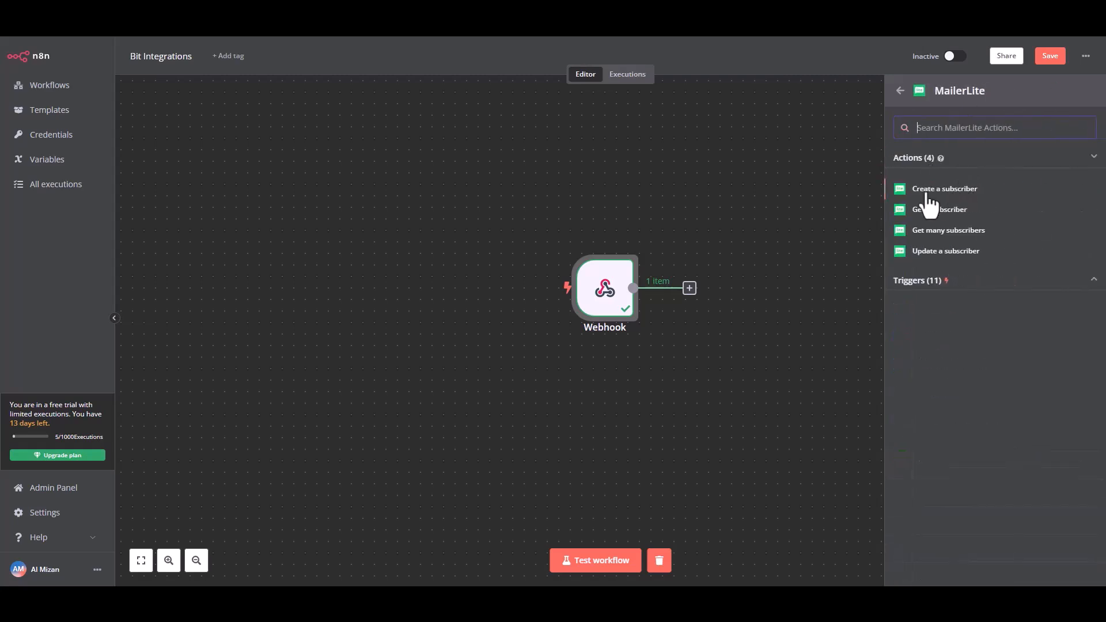
{"action": "left_click", "coordinate": [950, 190]}
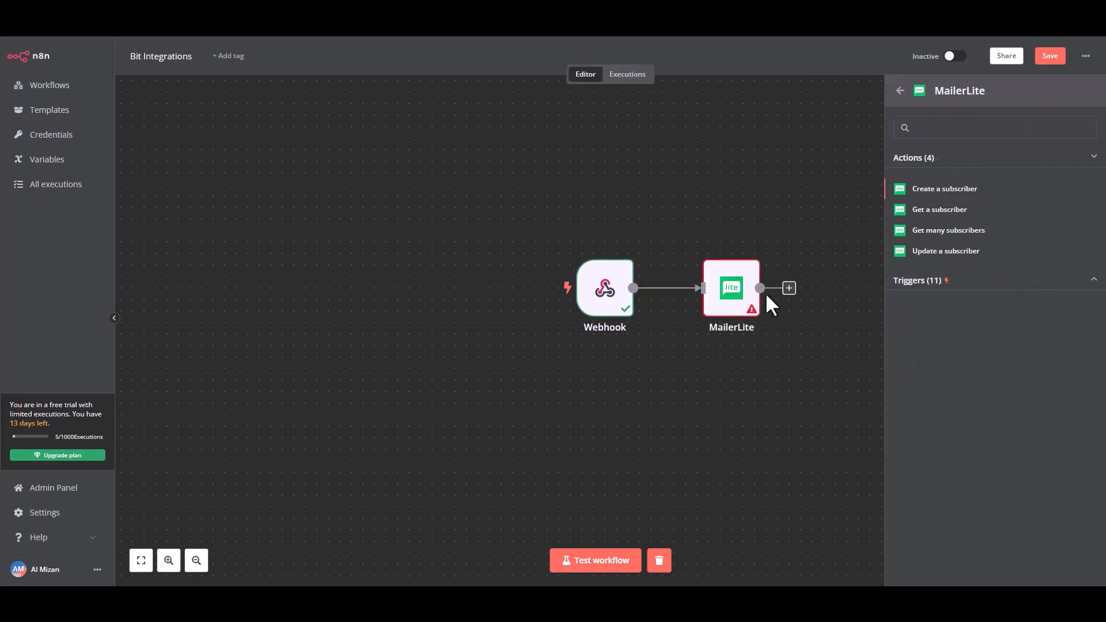
{"action": "double_click", "coordinate": [730, 288]}
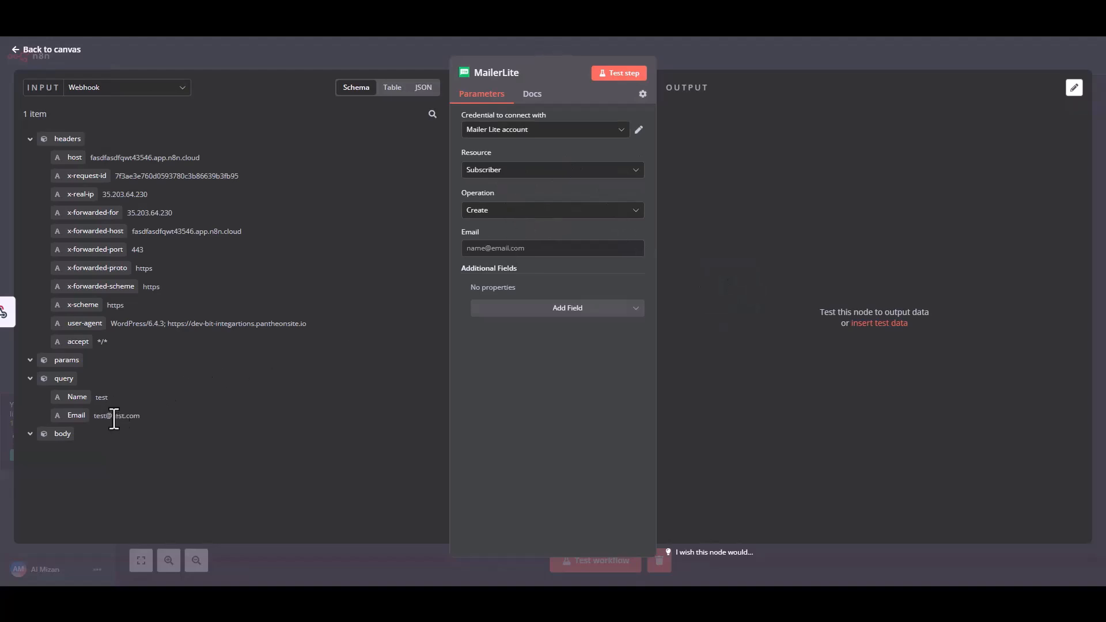
Map the webhook query's Email and Name values into MailerLite's Email and added Name fields.
{"action": "left_click_drag", "start_coordinate": [79, 415], "coordinate": [491, 249]}
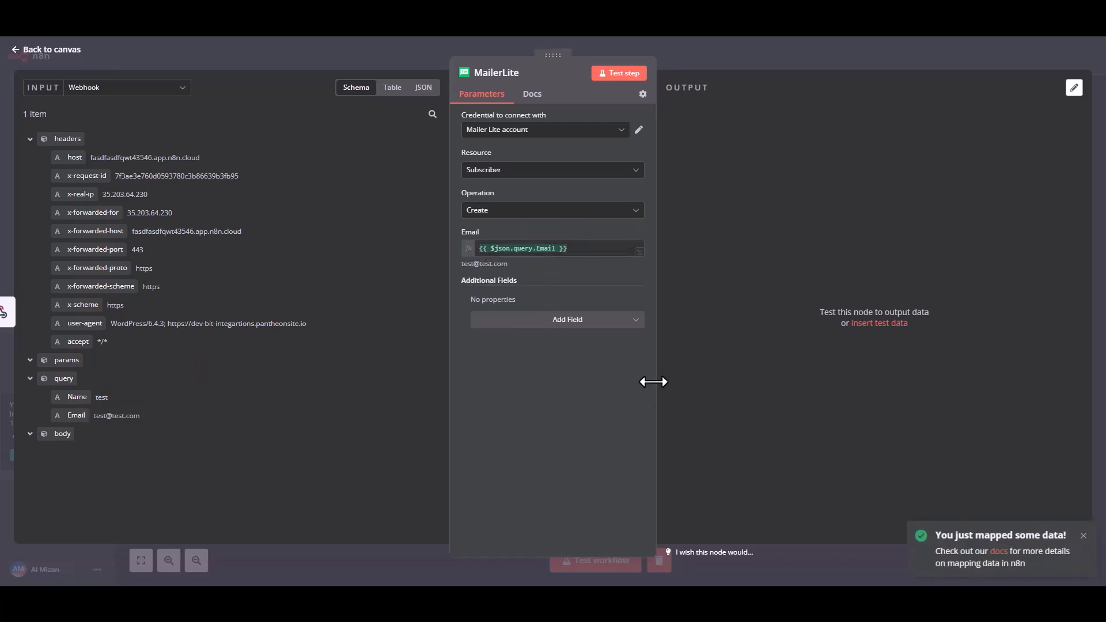
{"action": "left_click", "coordinate": [579, 320]}
{"action": "left_click", "coordinate": [502, 407]}
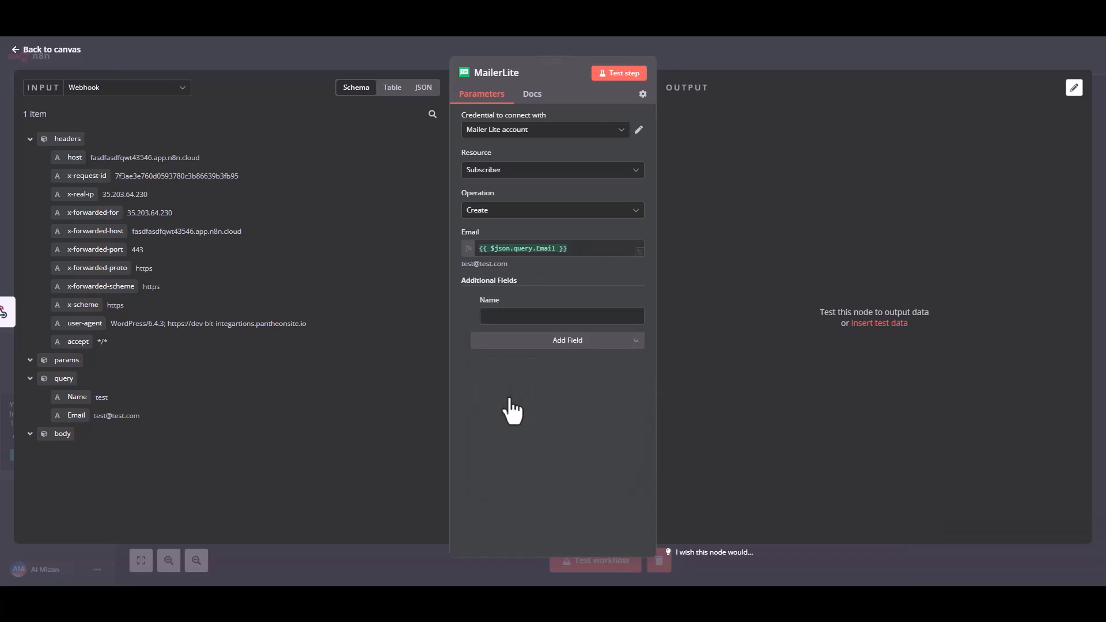
{"action": "left_click_drag", "start_coordinate": [74, 395], "coordinate": [508, 318]}
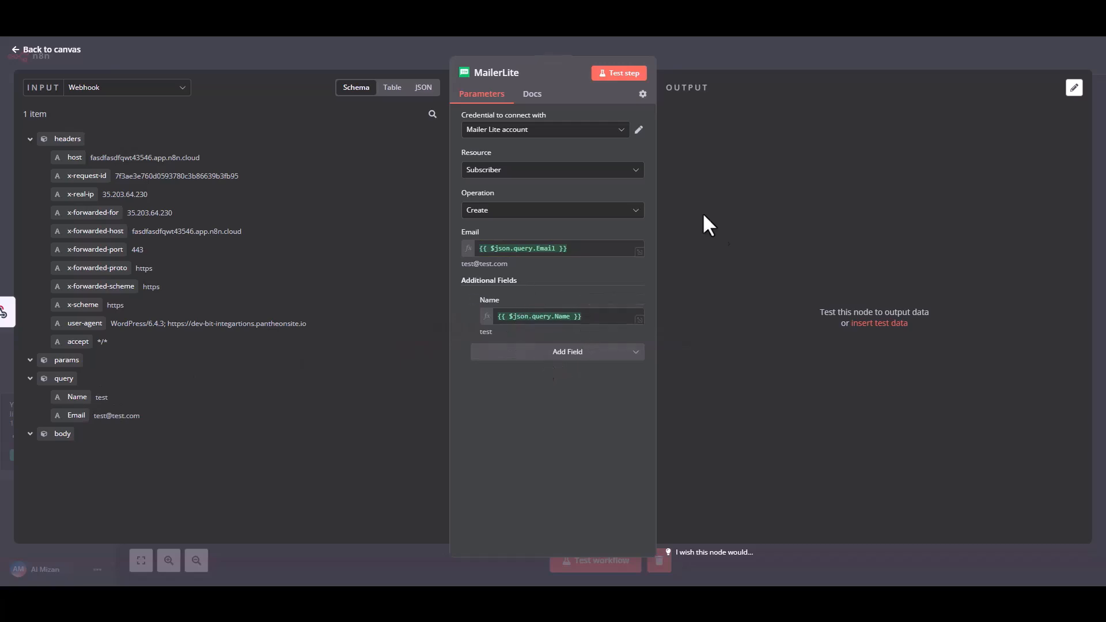
Test the MailerLite step, check the created subscriber 'test' in the output, and return to canvas.
{"action": "left_click", "coordinate": [625, 78]}
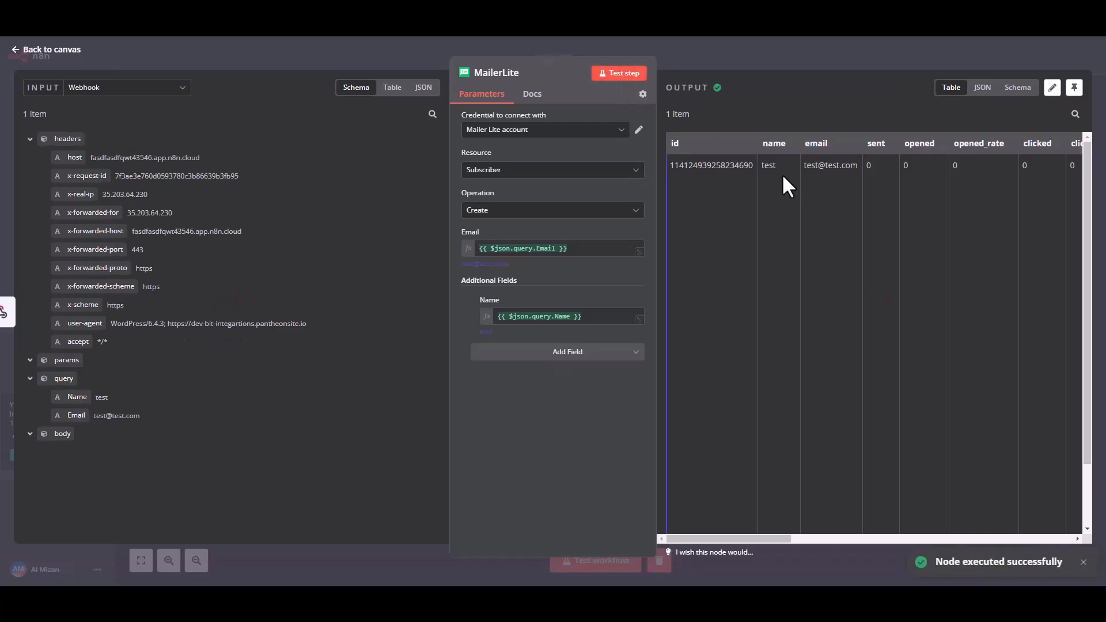
{"action": "left_click_drag", "start_coordinate": [704, 165], "coordinate": [991, 165]}
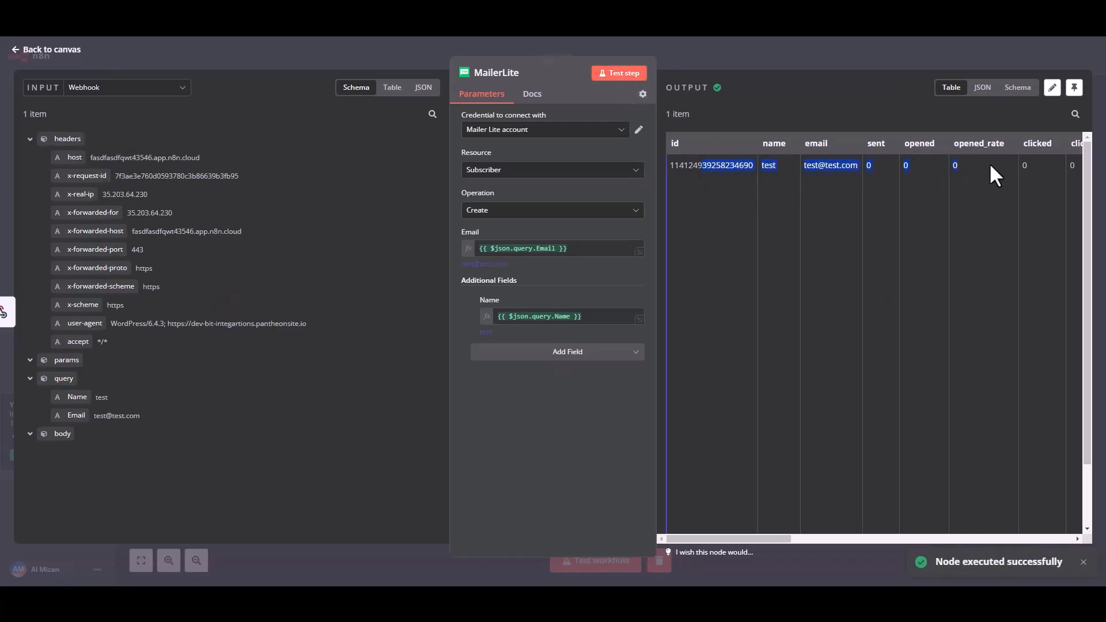
{"action": "left_click", "coordinate": [901, 230]}
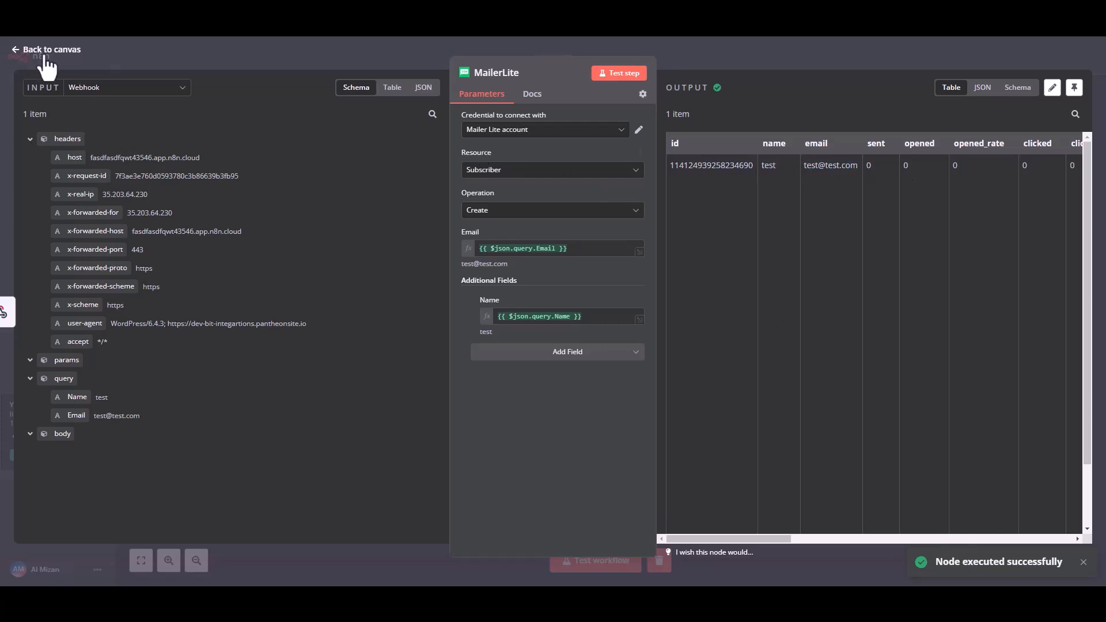
{"action": "left_click", "coordinate": [26, 52]}
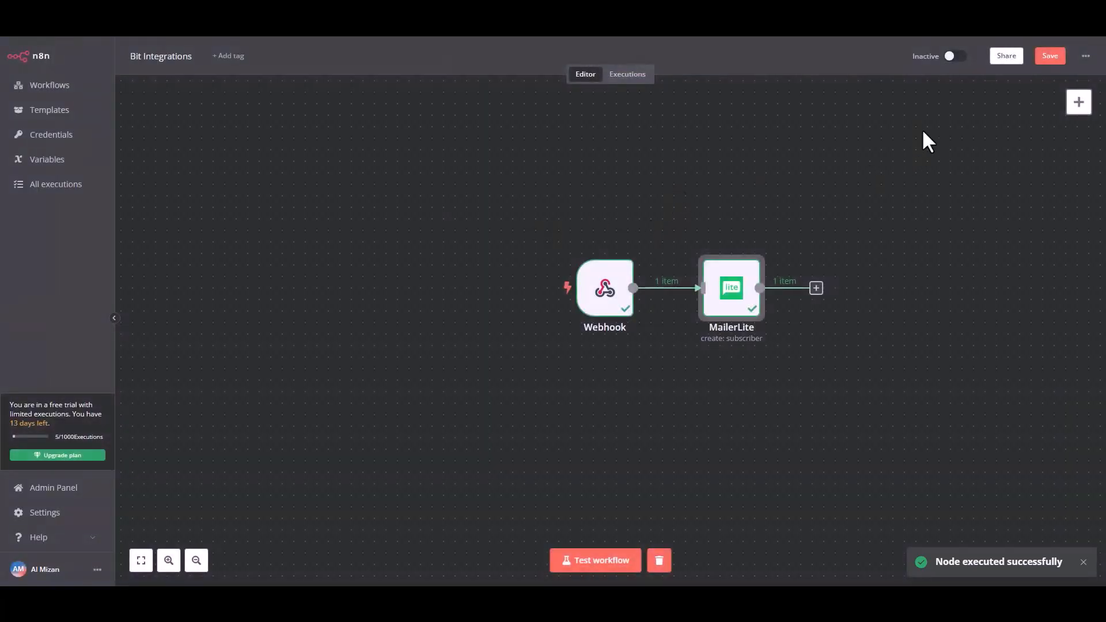
Save the n8n workflow, switch it to Active, and dismiss the activation notice.
{"action": "left_click", "coordinate": [1049, 56]}
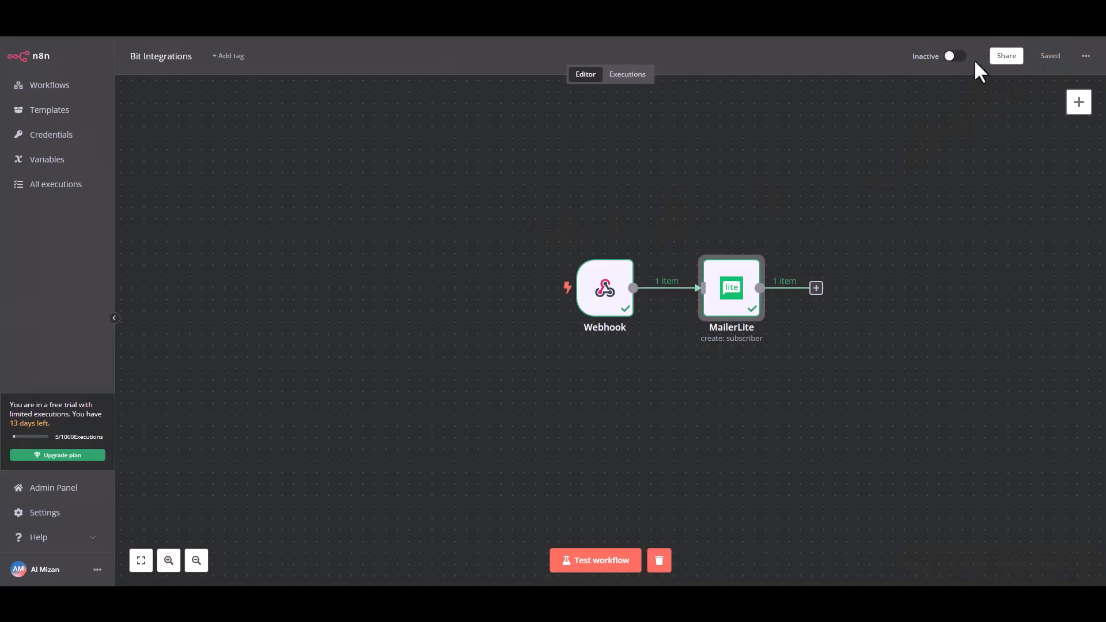
{"action": "left_click", "coordinate": [954, 57]}
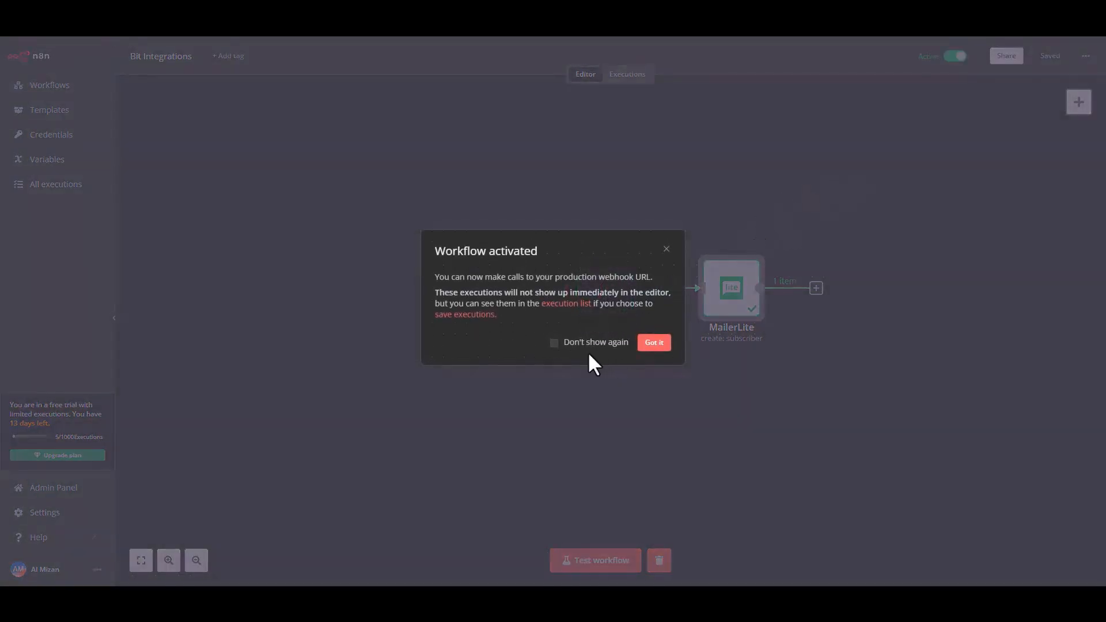
{"action": "left_click", "coordinate": [660, 345]}
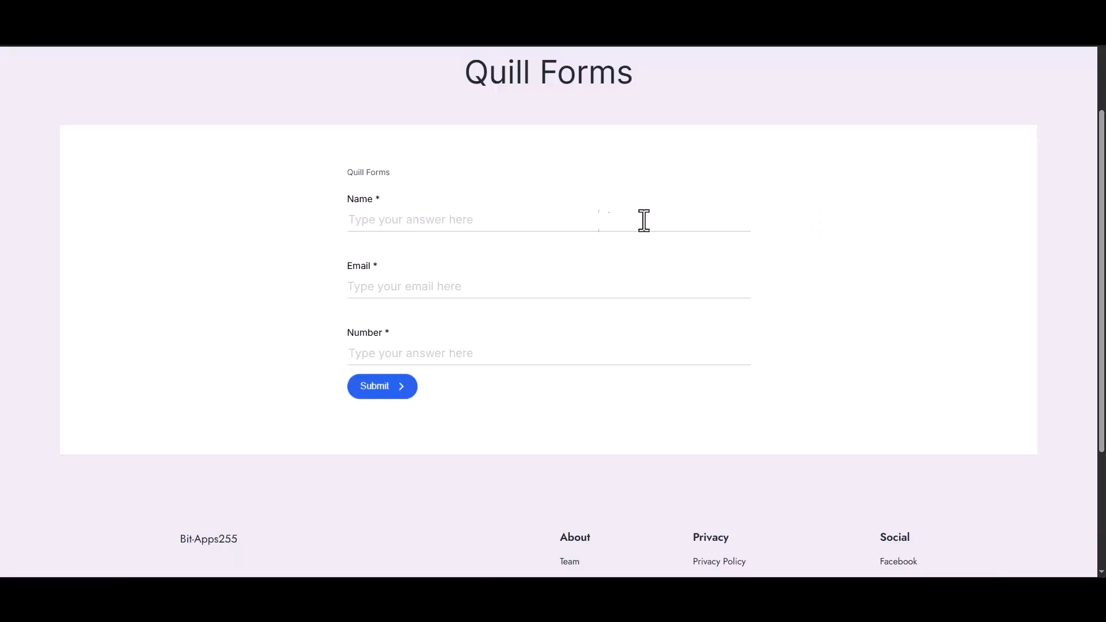
Submit the Quill form with name 'Bit Integrations', the support e-mail, and number 444555666.
{"action": "left_click", "coordinate": [586, 220]}
{"action": "type", "text": "Bi"}
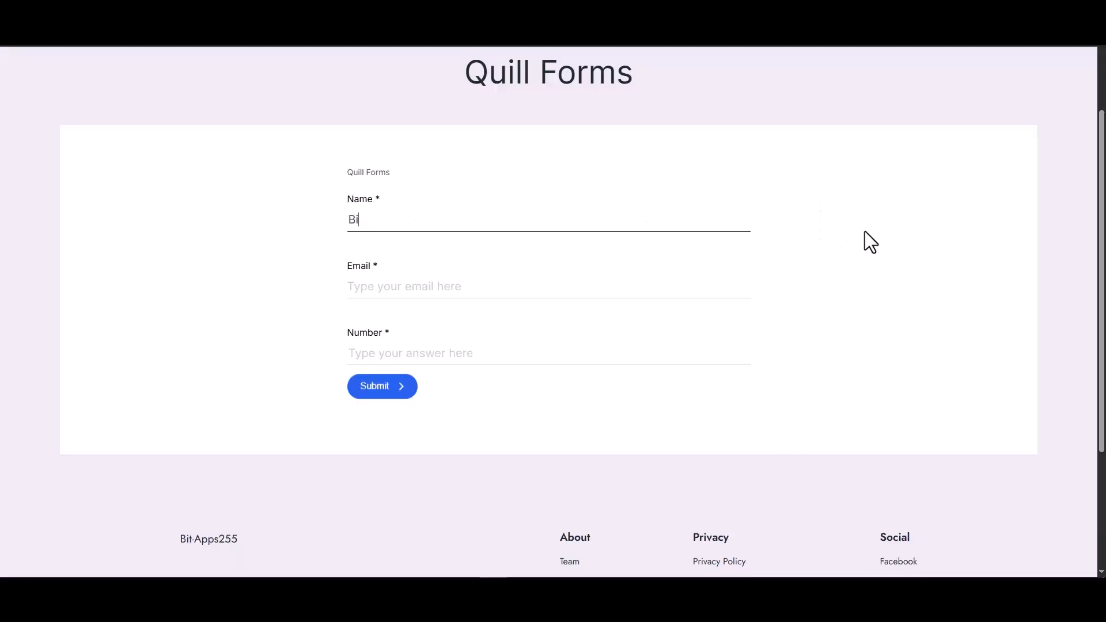
{"action": "type", "text": "t Integrations"}
{"action": "left_click", "coordinate": [712, 289]}
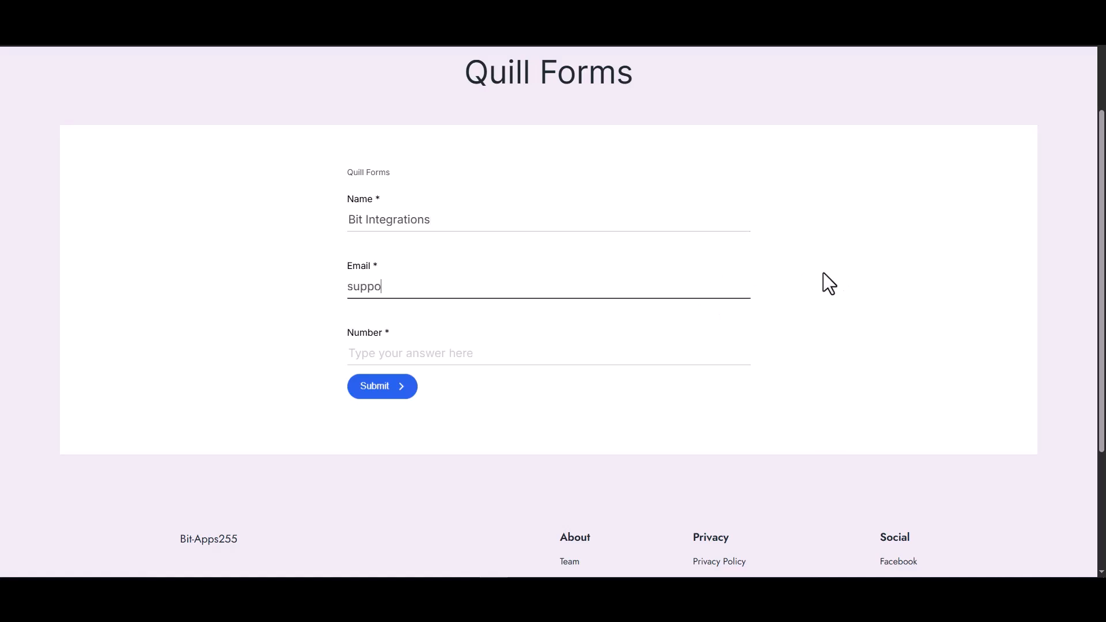
{"action": "left_click", "coordinate": [674, 356]}
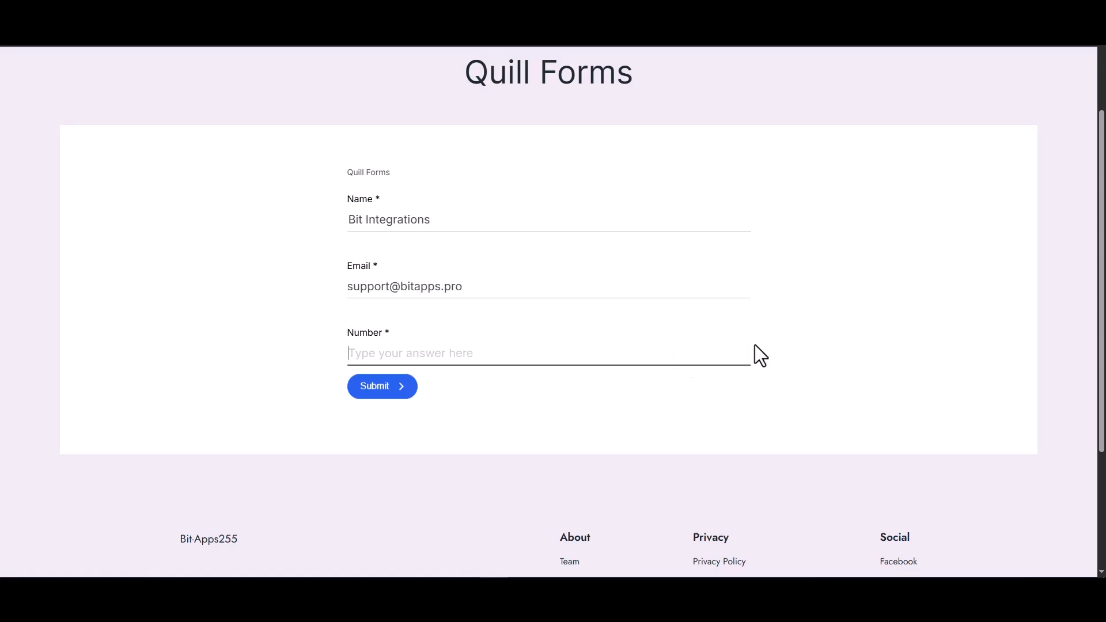
{"action": "type", "text": "444555666"}
{"action": "key", "text": "Return"}
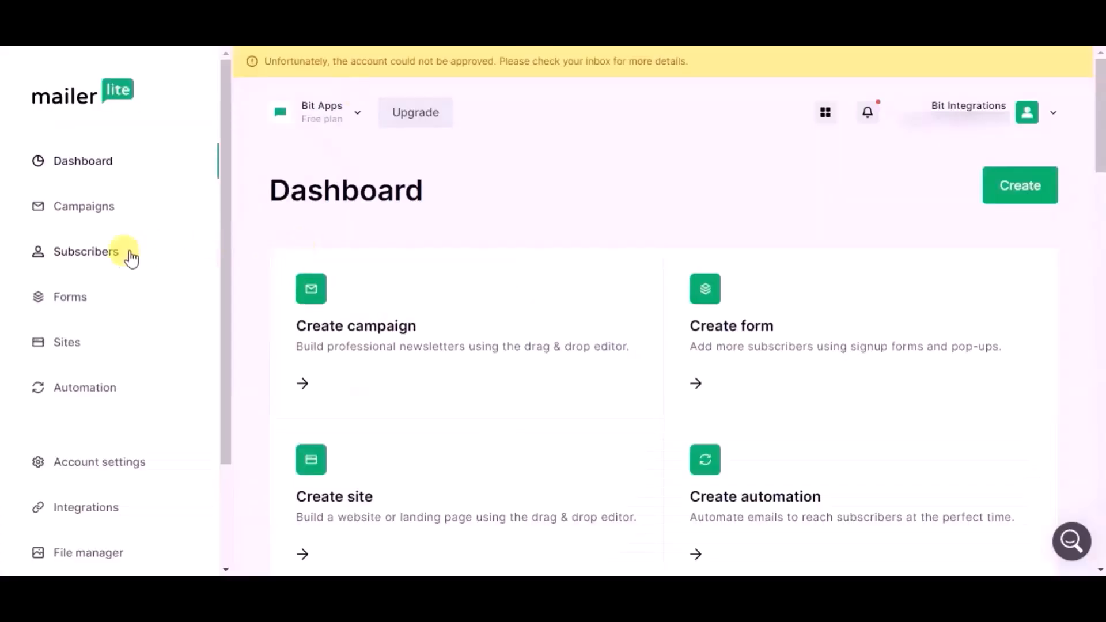
Open the new subscriber's profile from MailerLite's Subscribers list to confirm the api signup.
{"action": "left_click", "coordinate": [115, 254]}
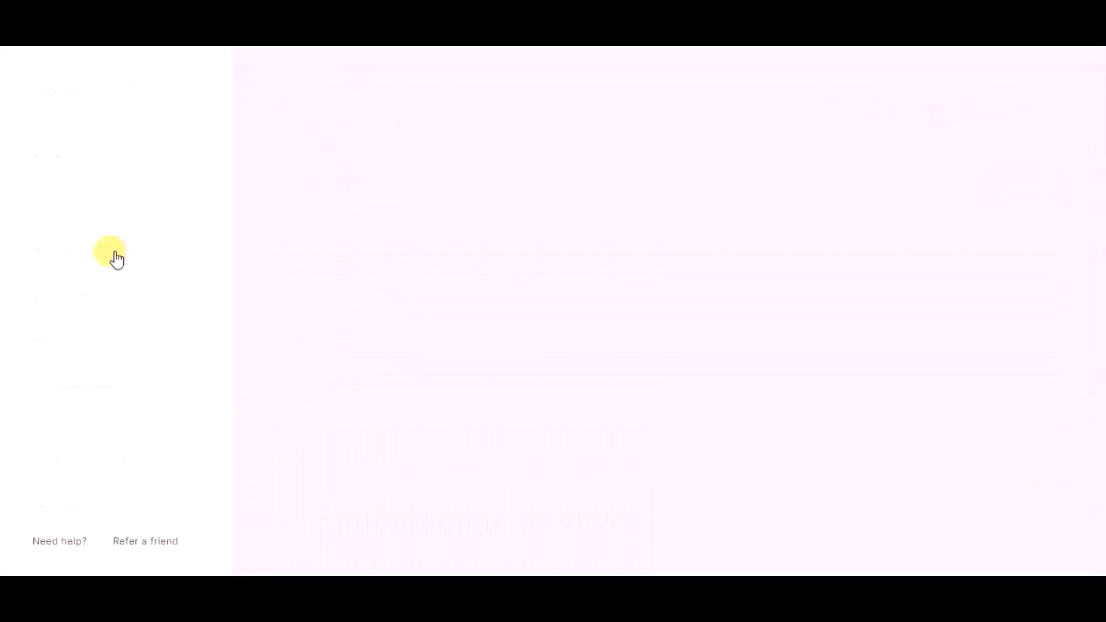
{"action": "scroll", "coordinate": [299, 296], "scroll_direction": "down", "scroll_amount": 4}
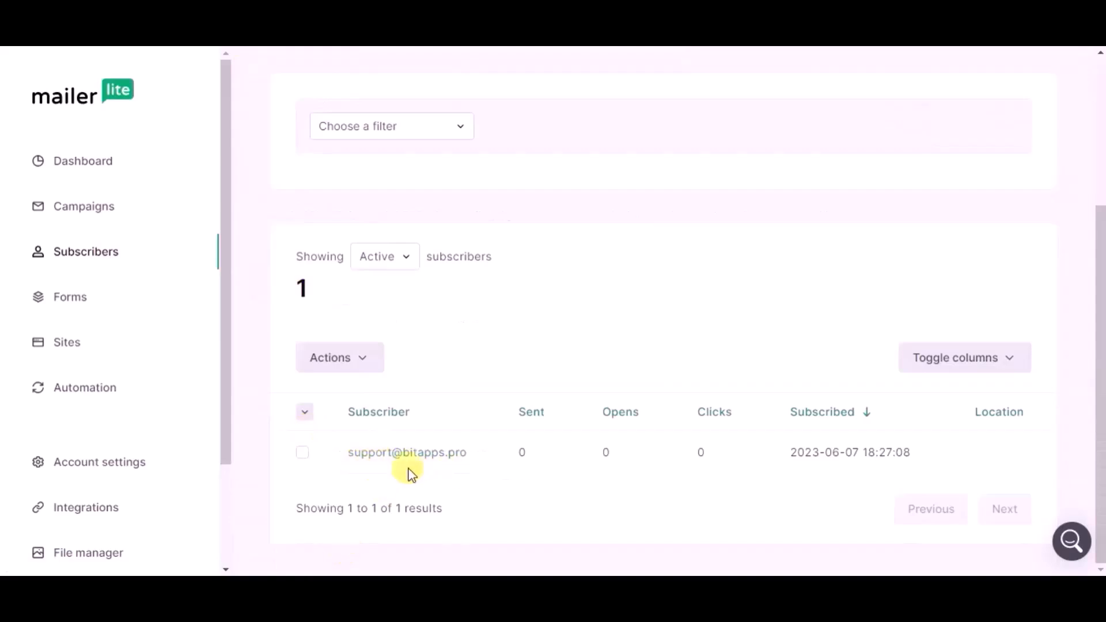
{"action": "left_click", "coordinate": [308, 439]}
{"action": "scroll", "coordinate": [382, 313], "scroll_direction": "down", "scroll_amount": 3}
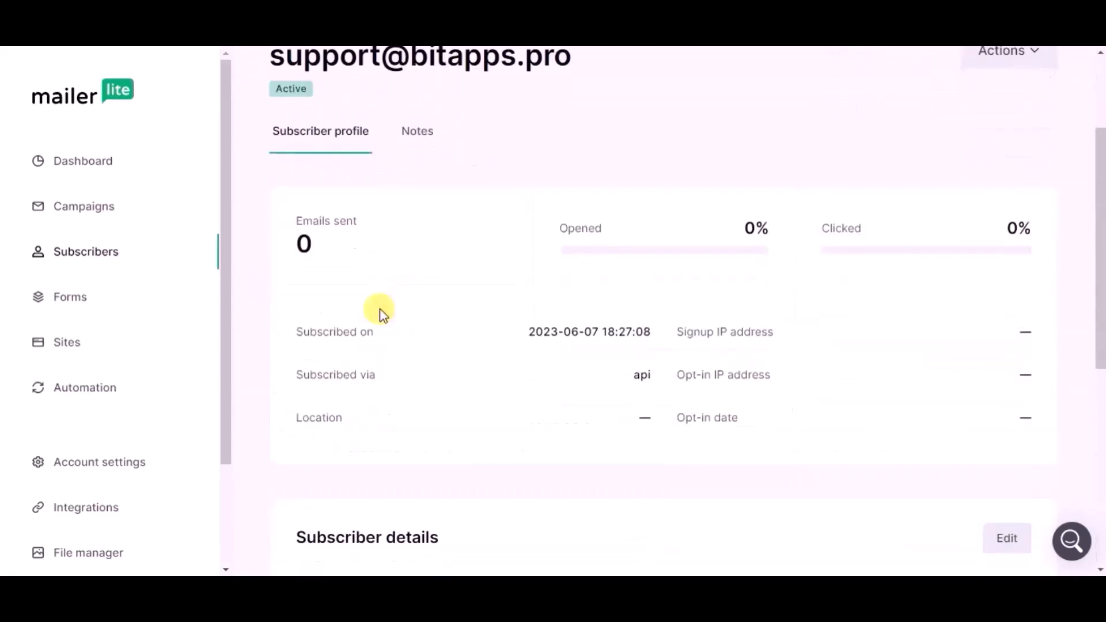